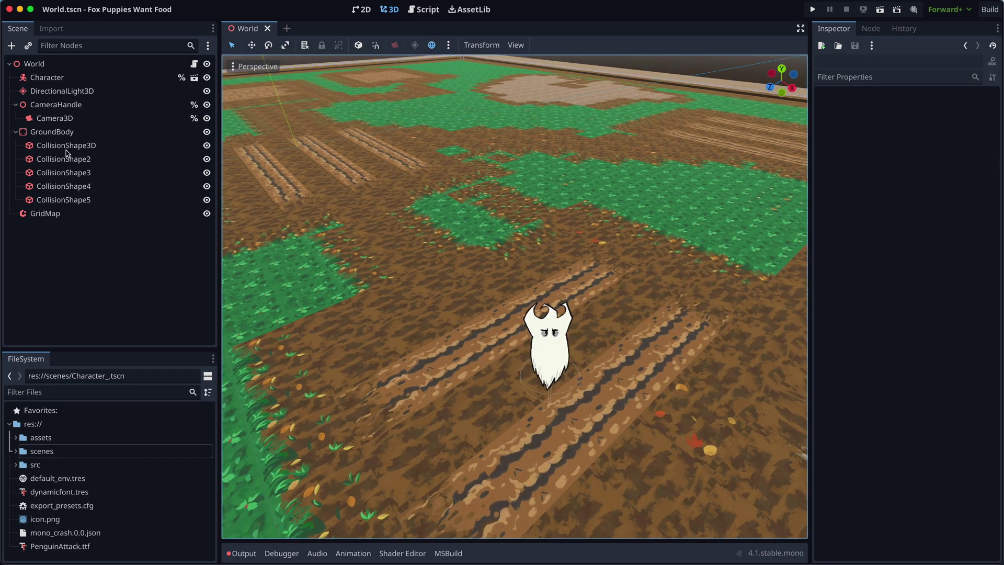
# Step: Run the game project from the World scene
pyautogui.click(76, 135)
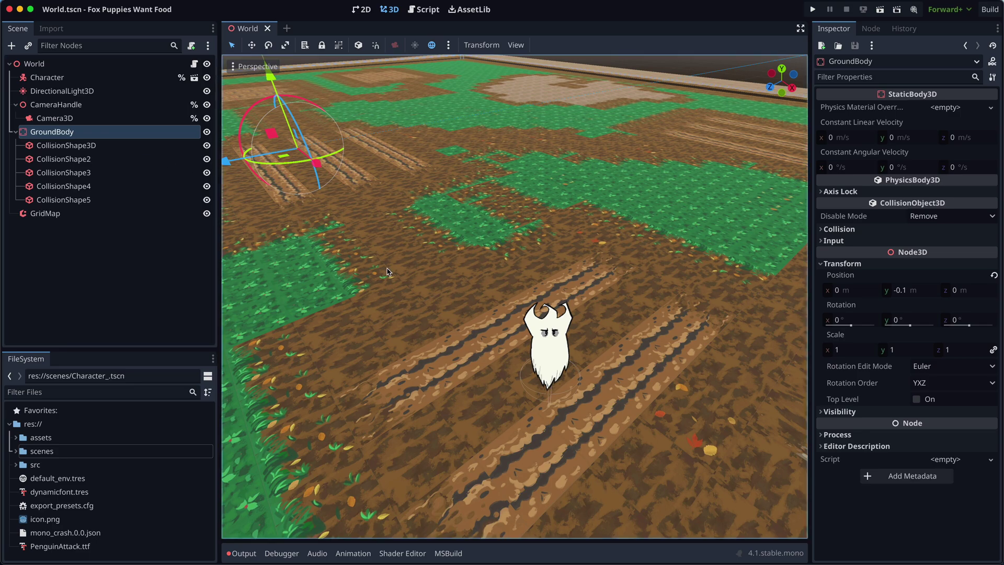
pyautogui.click(123, 120)
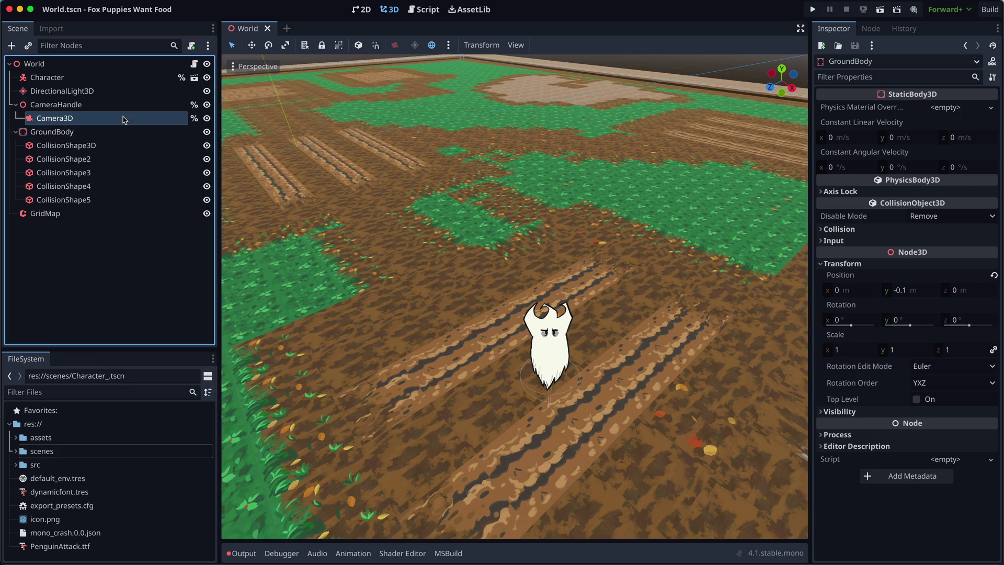
pyautogui.click(451, 254)
pyautogui.press('super+b')
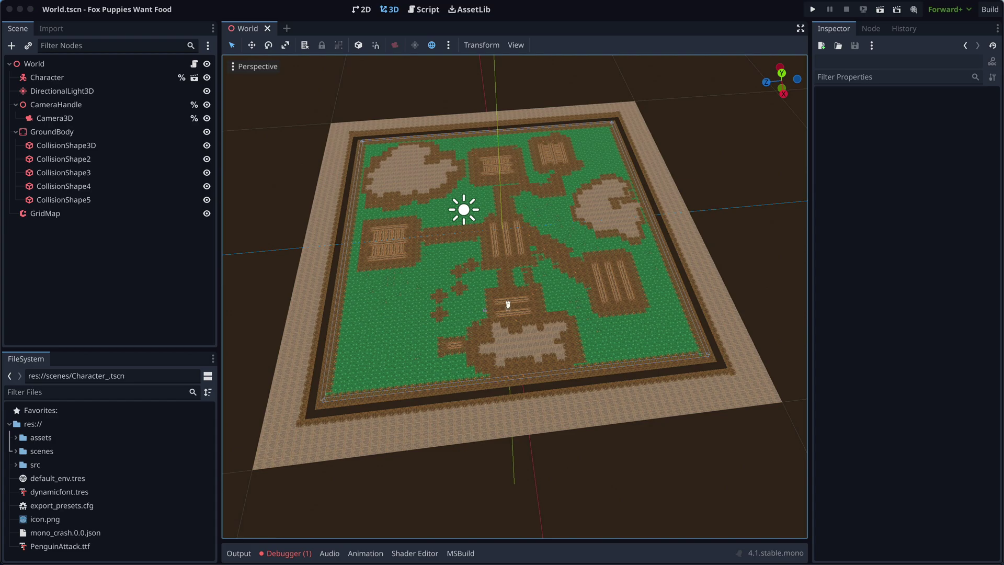
# Step: Switch to Preview and view the tree2.png, bush1.png, bush2.png, grass1.png and grass2.png artwork
pyautogui.moveTo(487, 564); pyautogui.dragTo(488, 56)
pyautogui.click(233, 380)
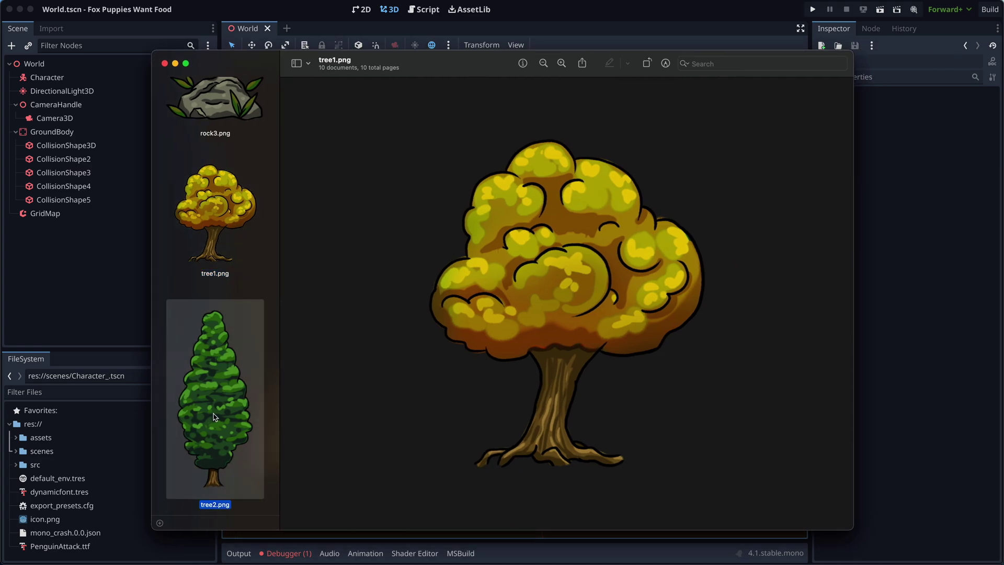
pyautogui.scroll(10, 236, 280)
pyautogui.click(223, 156)
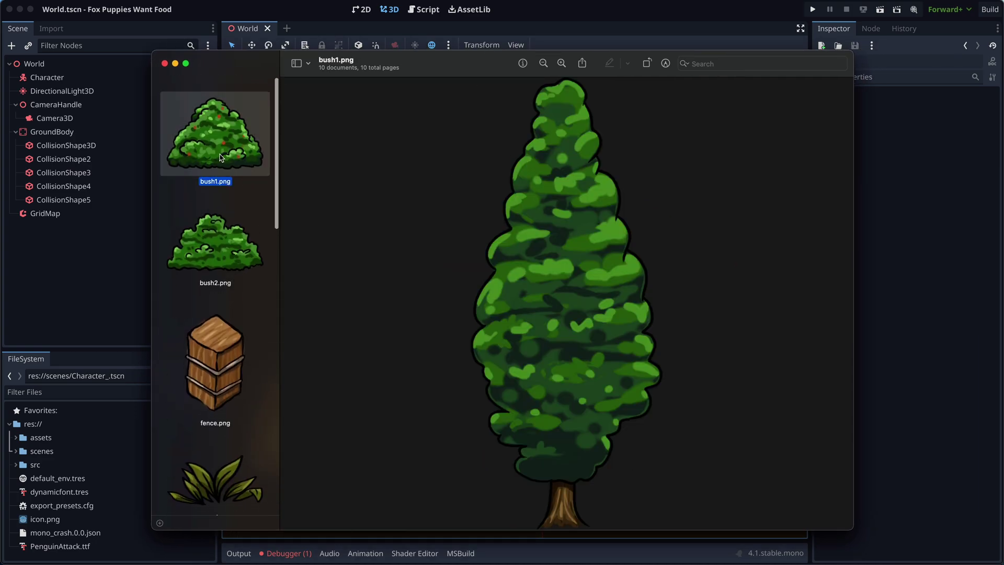
pyautogui.click(227, 265)
pyautogui.scroll(-5, 226, 266)
pyautogui.scroll(-2, 228, 265)
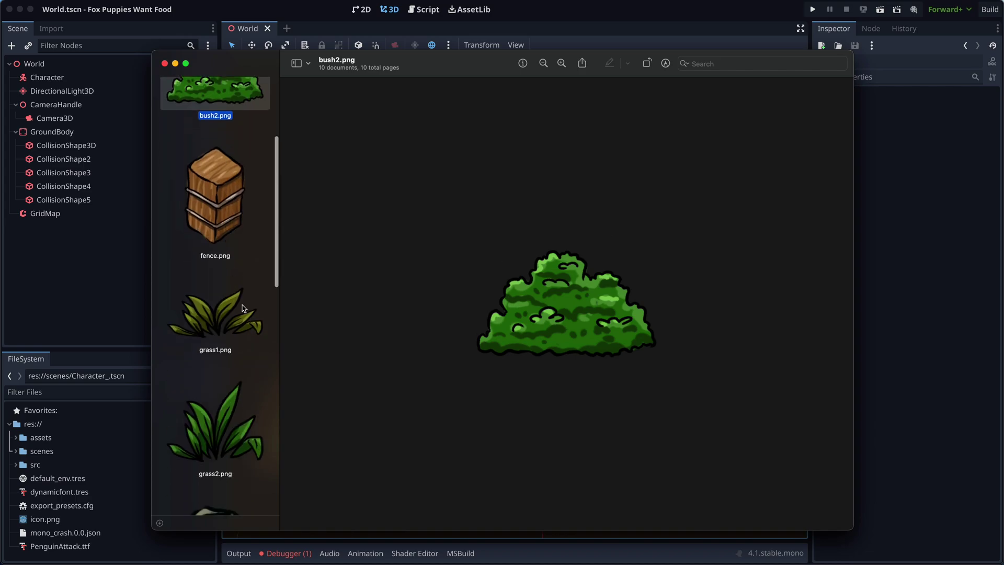
pyautogui.click(243, 309)
pyautogui.click(229, 408)
# Step: View the fence.png artwork and the rock images, including rock2.png and rock1.png
pyautogui.scroll(-3, 229, 408)
pyautogui.scroll(-3, 228, 412)
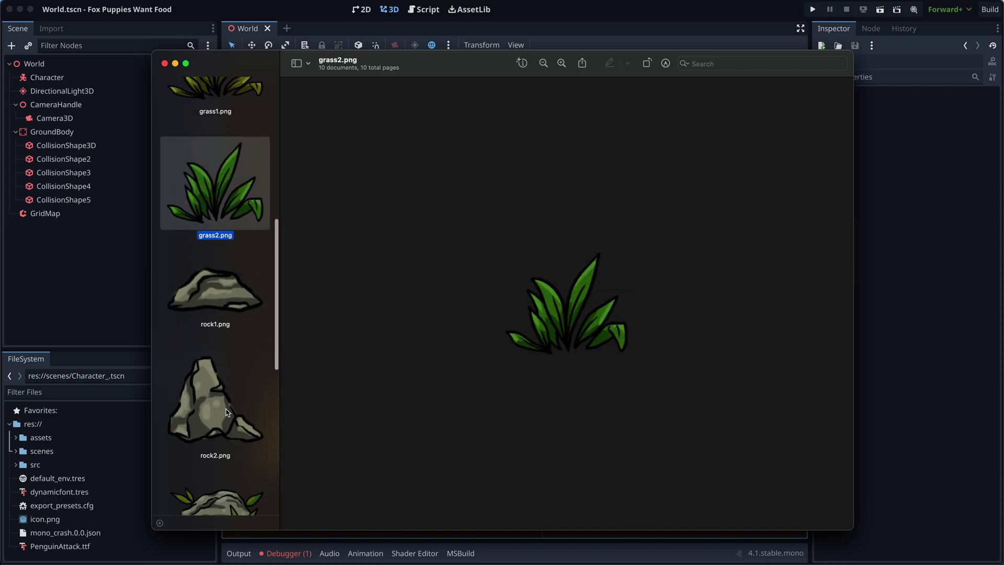
pyautogui.scroll(4, 226, 406)
pyautogui.click(212, 170)
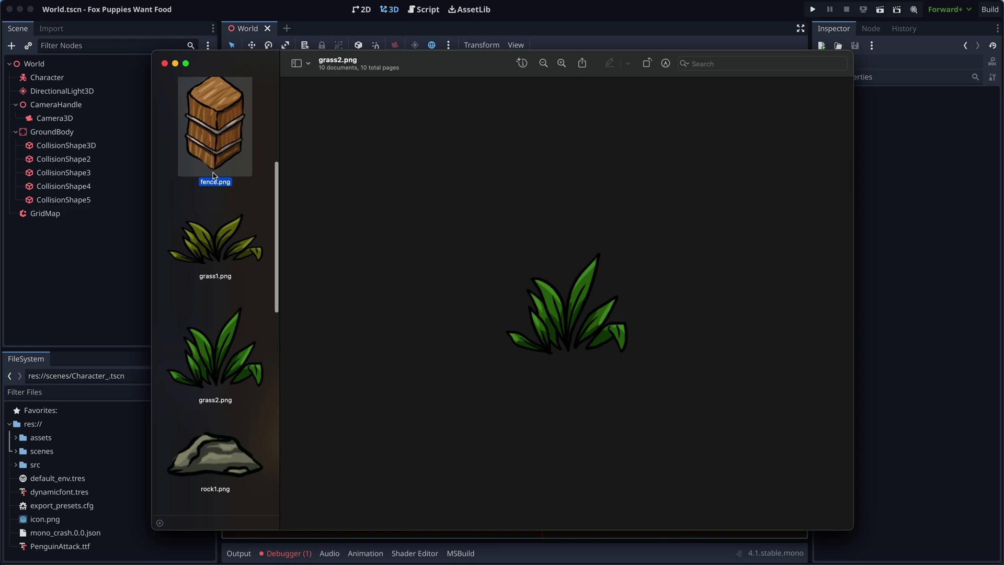
pyautogui.scroll(-1, 230, 364)
pyautogui.scroll(-3, 230, 367)
pyautogui.click(228, 366)
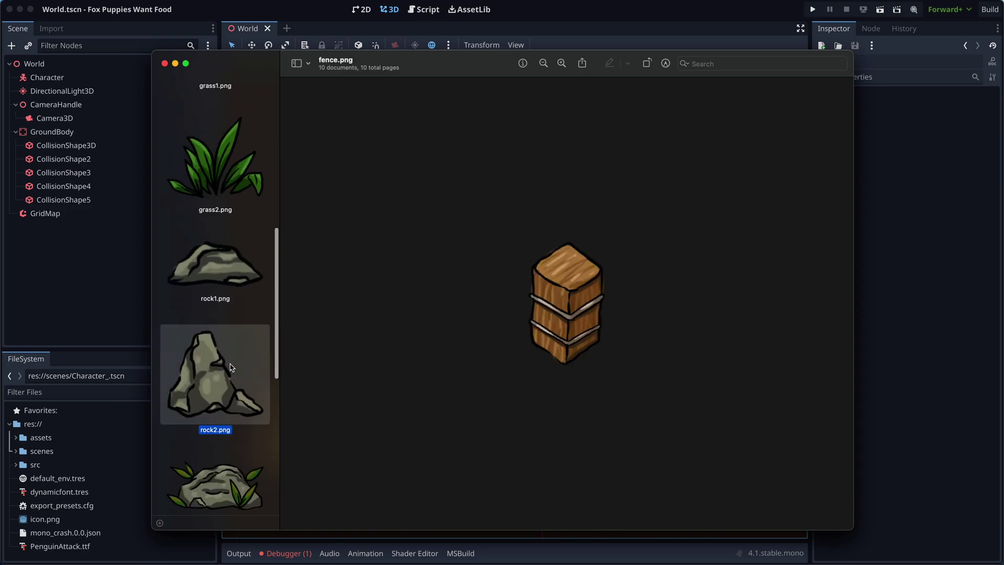
pyautogui.click(230, 279)
pyautogui.scroll(-1, 233, 414)
pyautogui.scroll(-1, 233, 414)
pyautogui.click(234, 414)
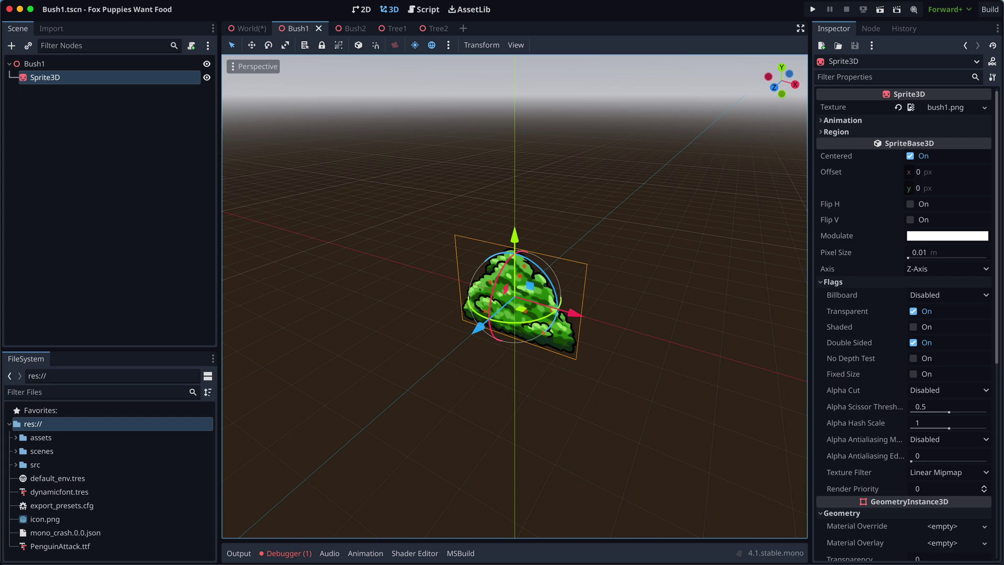
# Step: Examine the Sprite3D in the Bush1 scene and the bushes placed around the character in the World scene
pyautogui.scroll(-3, 361, 196)
pyautogui.scroll(4, 338, 113)
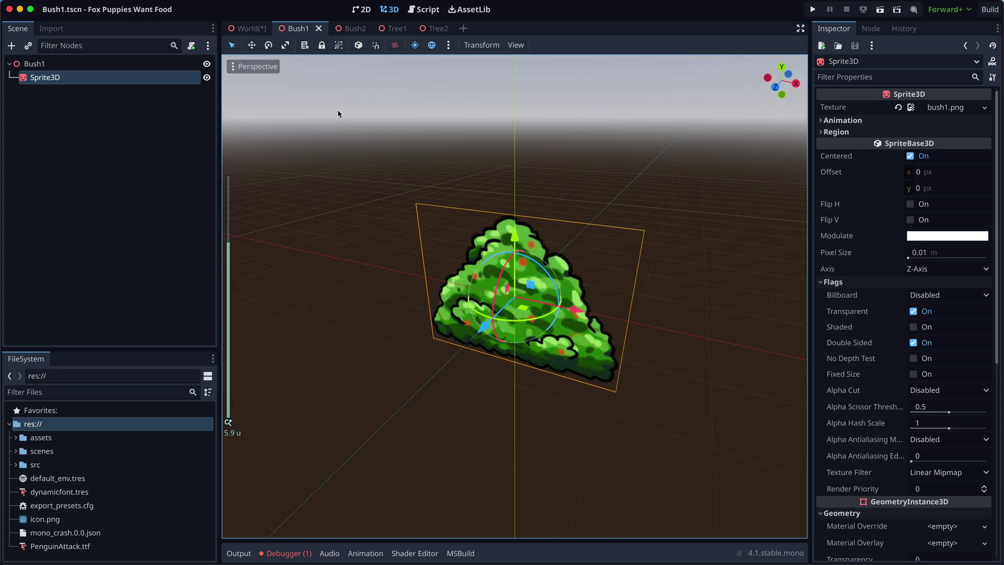
pyautogui.click(249, 28)
pyautogui.moveTo(486, 321); pyautogui.dragTo(515, 331, button='middle')
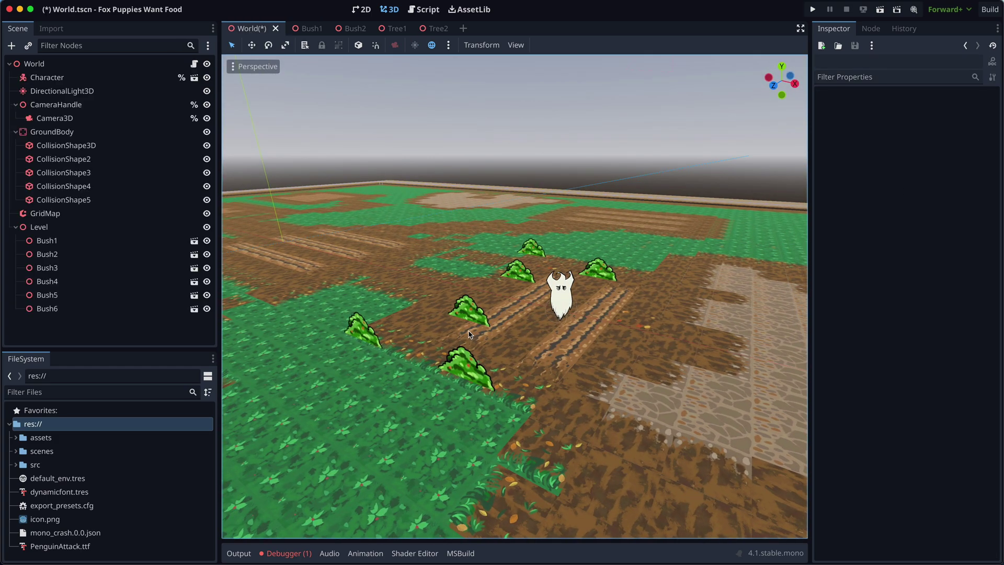
pyautogui.click(471, 309)
pyautogui.click(468, 378)
pyautogui.moveTo(590, 381); pyautogui.dragTo(565, 379, button='middle')
# Step: Run the project and walk the character among the bushes to check how their sprites look
pyautogui.press('F5')
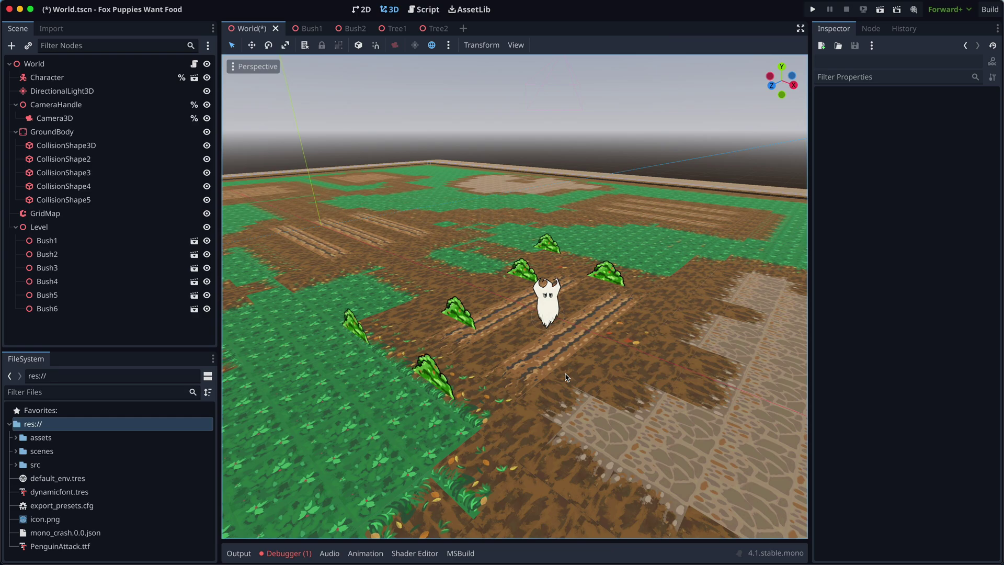
pyautogui.press('s')
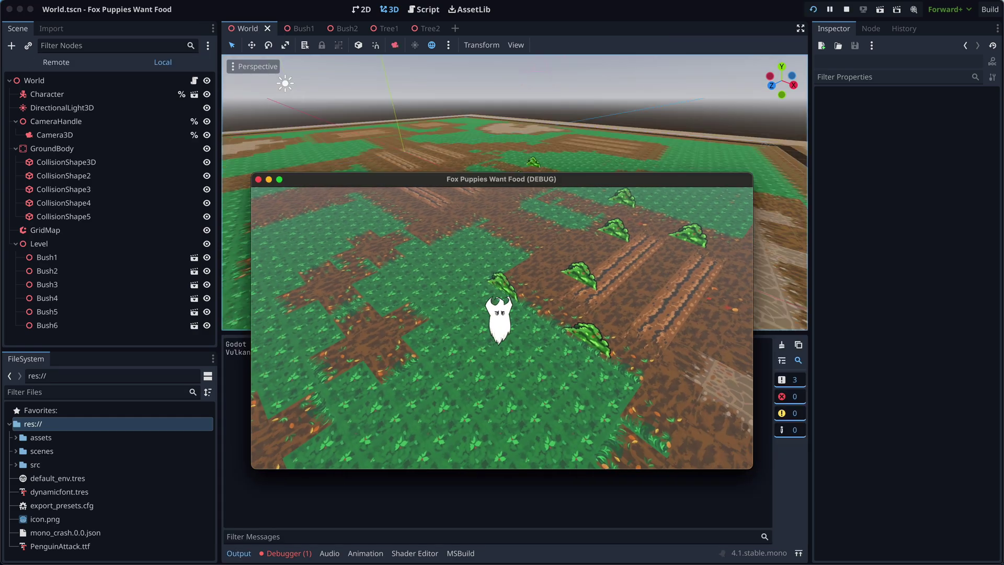
pyautogui.press('d')
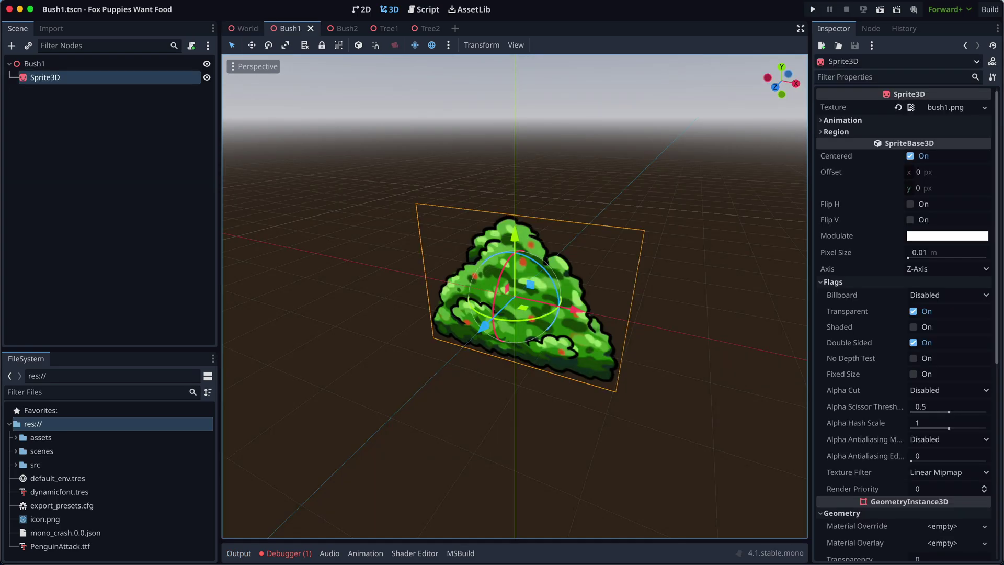
# Step: Set the Bush1 sprite's Billboard flag to Enabled, turn on Shaded, and test the bushes in the running game
pyautogui.click(916, 299)
pyautogui.click(948, 323)
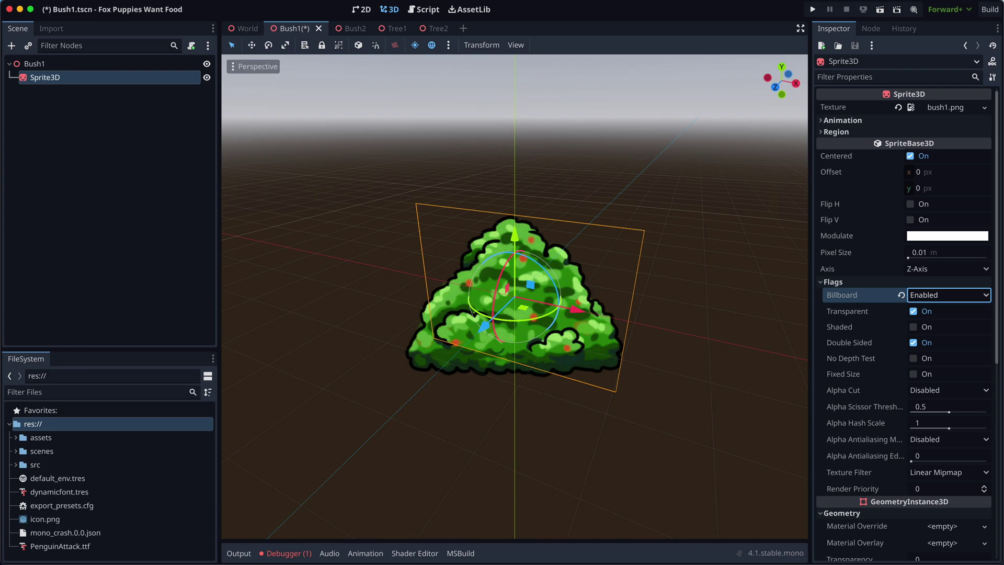
pyautogui.click(925, 327)
pyautogui.press('super+b')
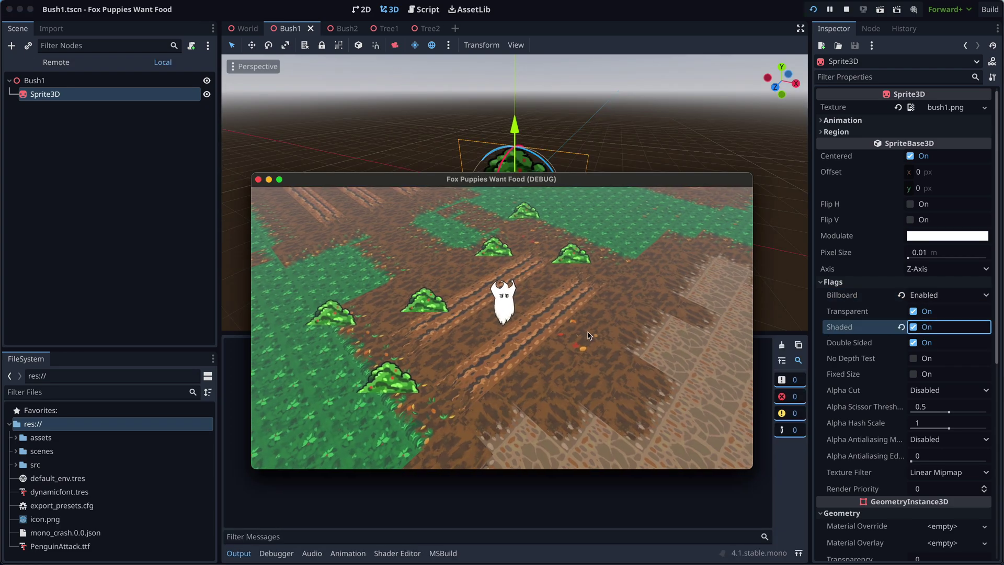
pyautogui.press('a')
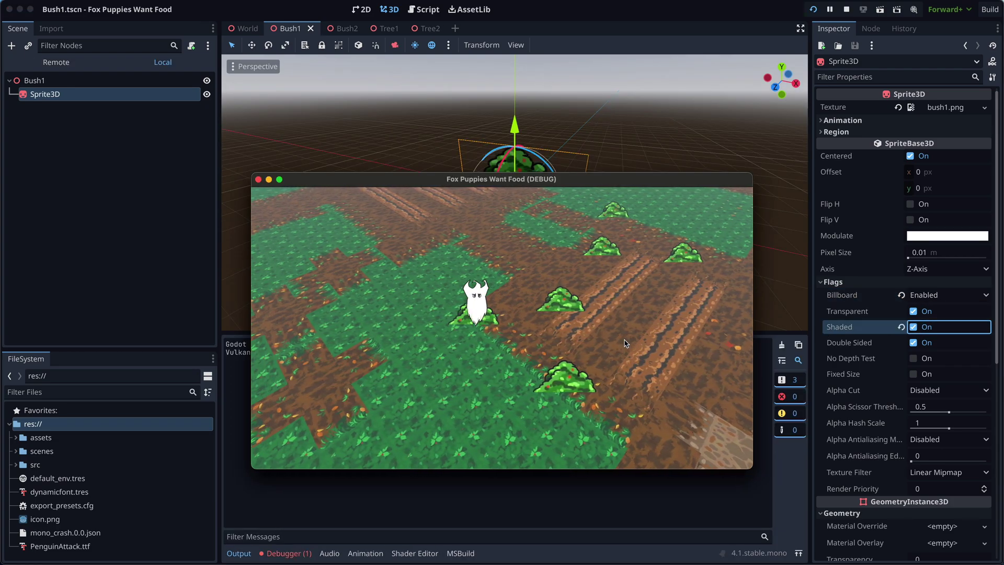
# Step: Raise the Bush1 sprite along the Y axis above the ground and test it by walking the character around the bushes
pyautogui.moveTo(515, 128); pyautogui.dragTo(516, 58)
pyautogui.moveTo(516, 94); pyautogui.dragTo(559, 58, button='middle')
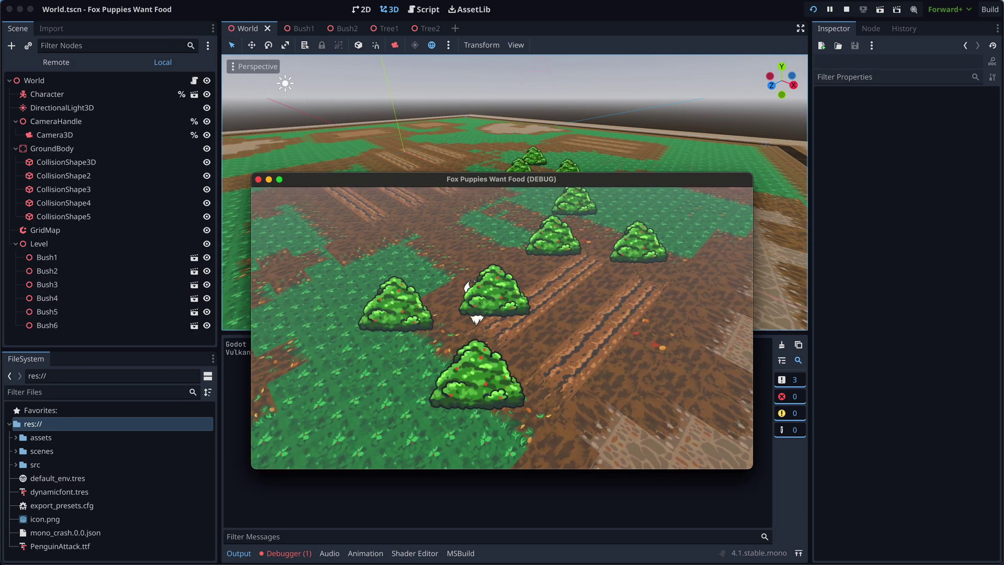
pyautogui.press('Up')
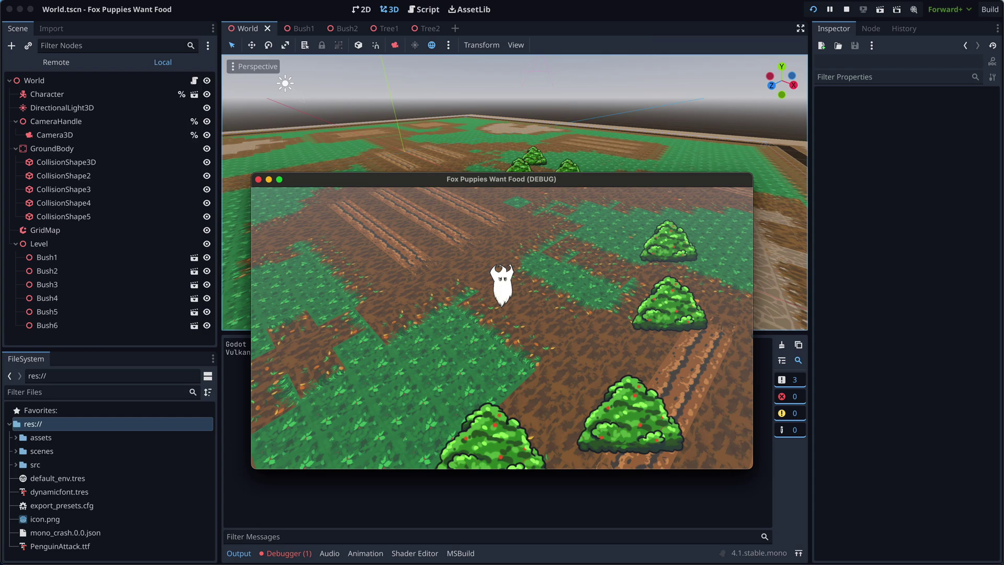
pyautogui.press('Up')
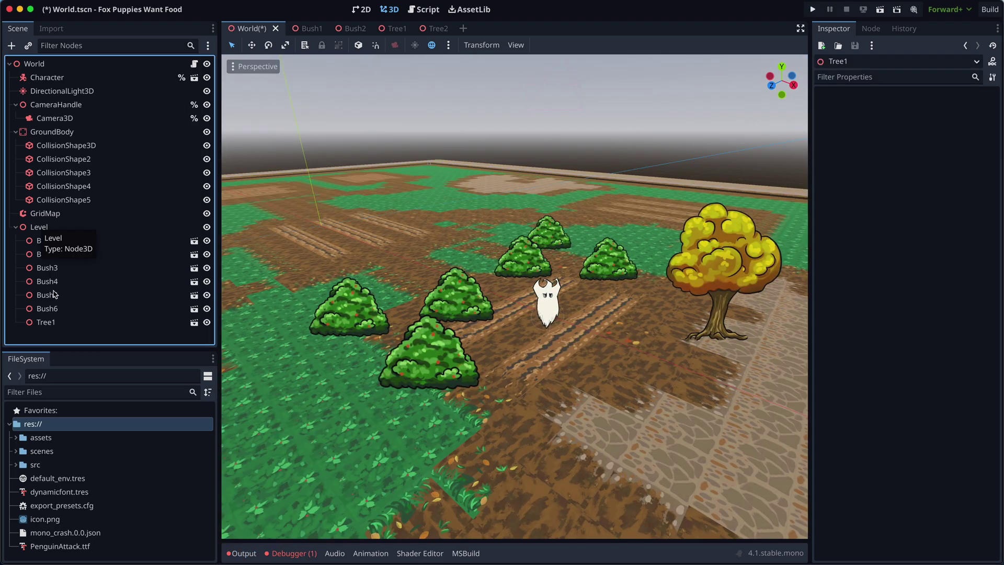
# Step: Duplicate Tree1 twice under Level, placing one copy behind the bushes and one on the grass in front of them, and save the World scene
pyautogui.click(50, 335)
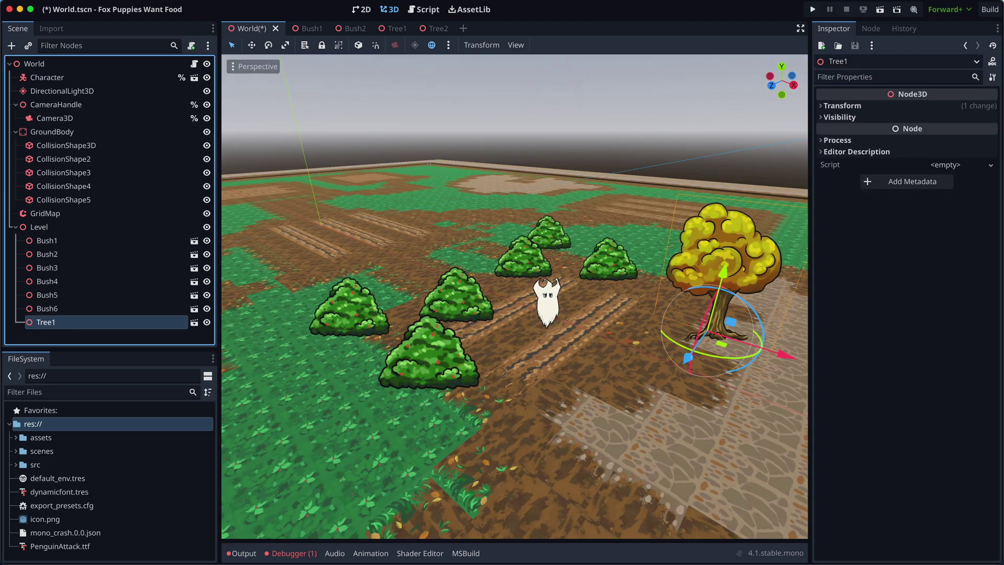
pyautogui.moveTo(721, 347); pyautogui.dragTo(403, 290)
pyautogui.click(40, 226)
pyautogui.hotkey('ctrl', 'v')
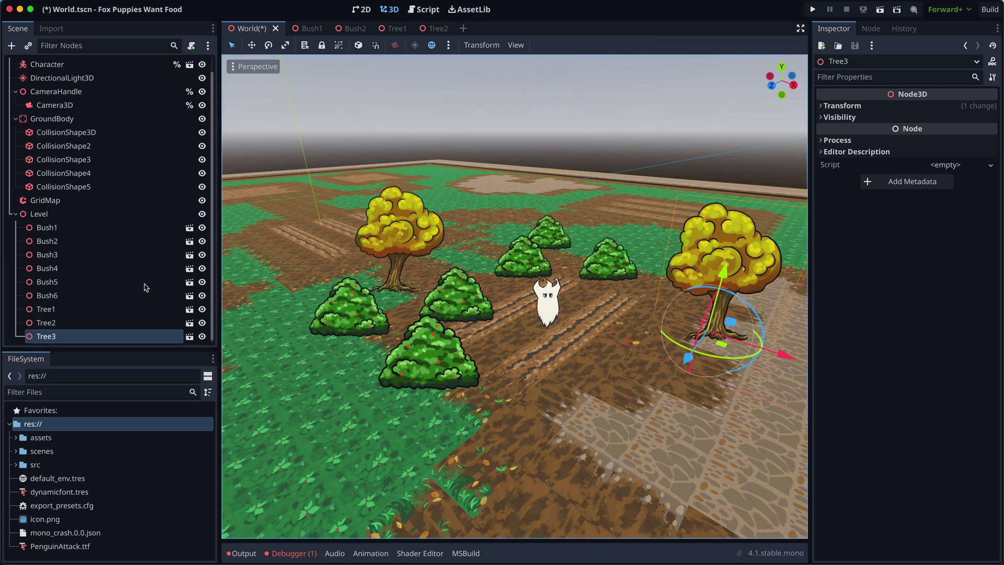
pyautogui.moveTo(719, 350); pyautogui.dragTo(355, 405)
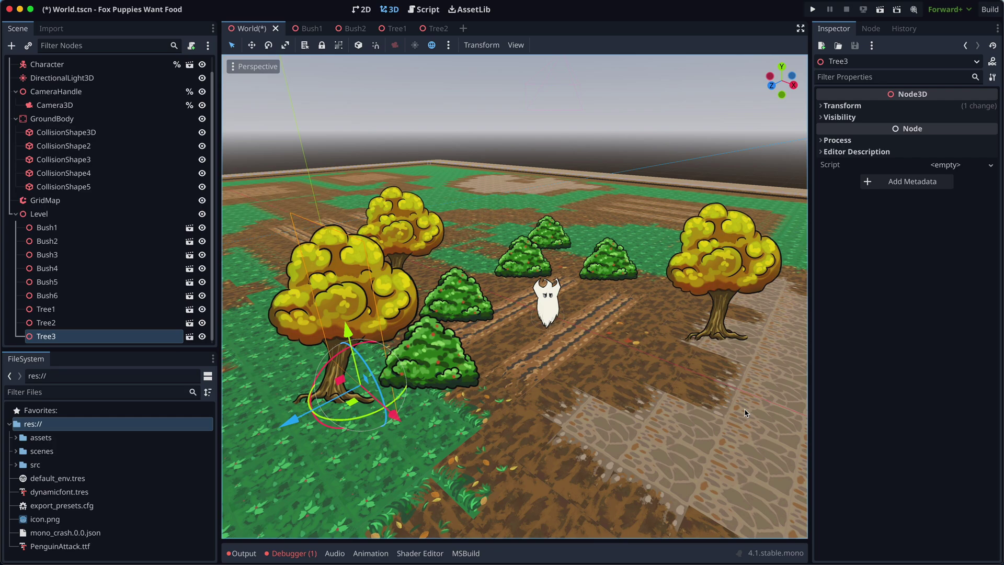
pyautogui.hotkey('ctrl', 's')
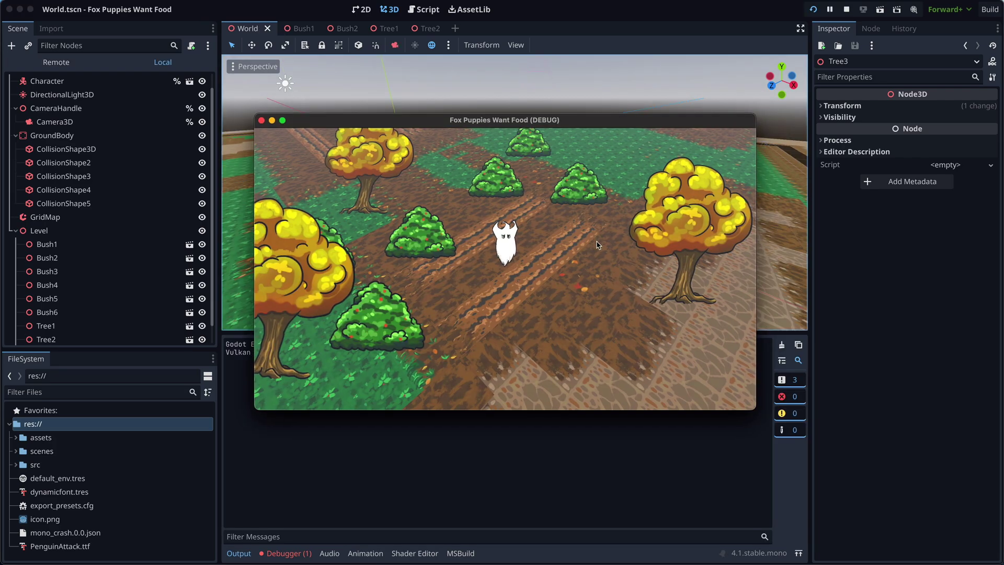
# Step: Walk the character around the trees and bushes in the running game to check which sprite is drawn in front
pyautogui.press('a')
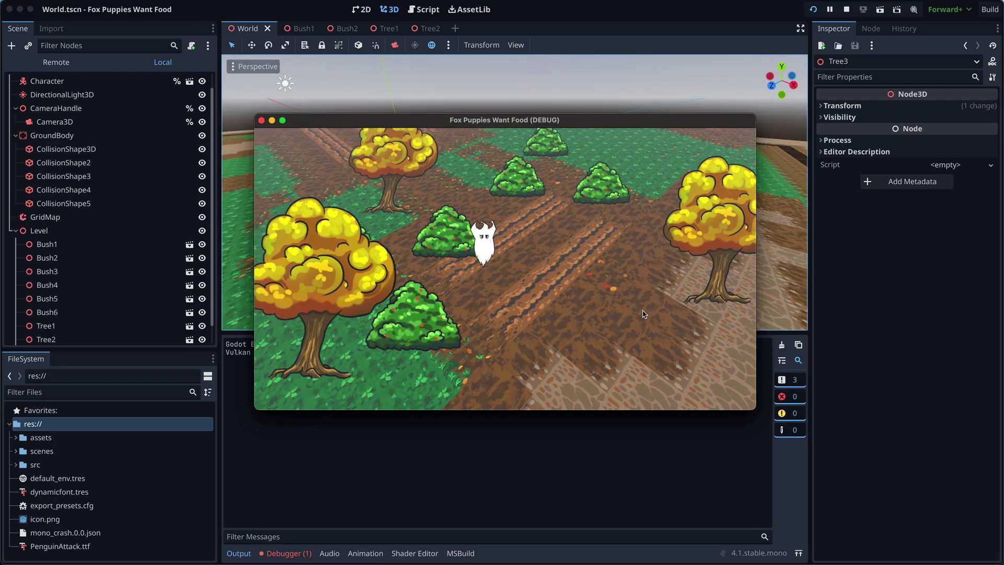
pyautogui.press('s')
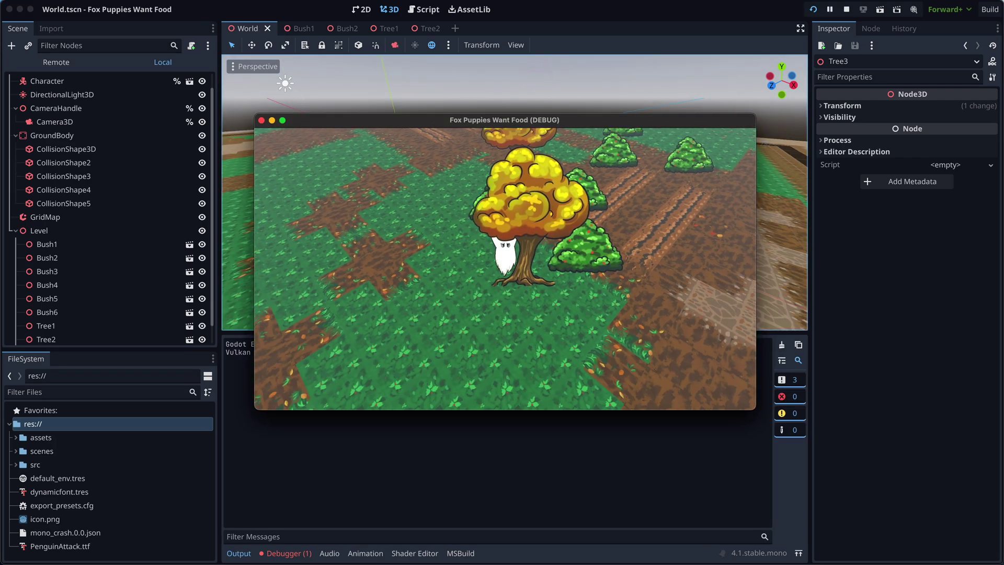
pyautogui.press('d')
pyautogui.press('w')
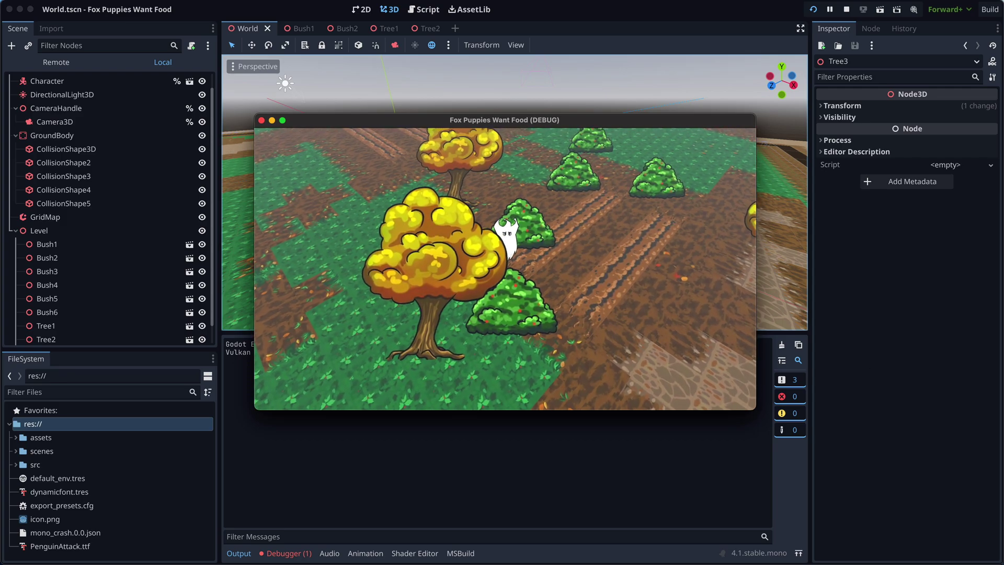
pyautogui.press('w')
pyautogui.press('d')
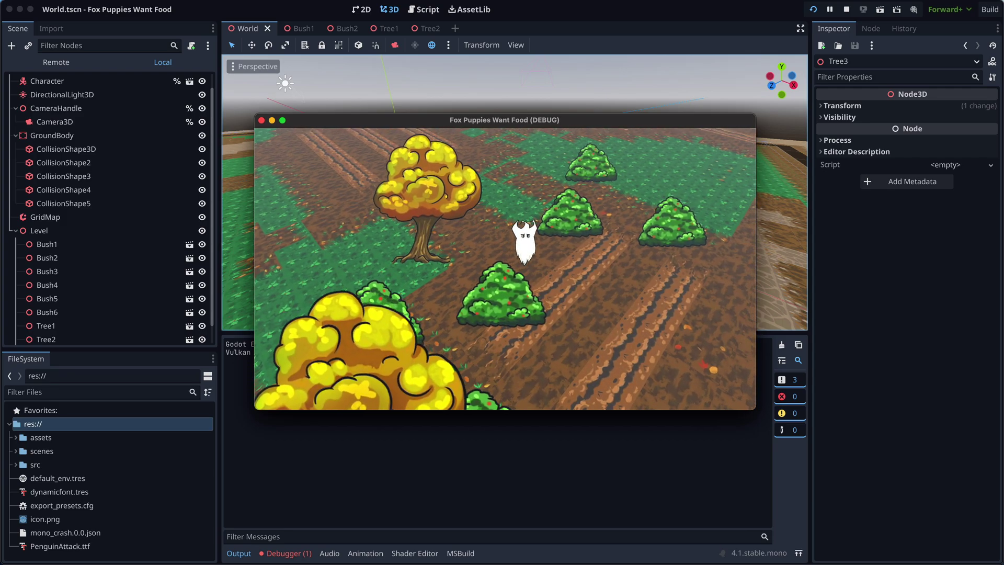
pyautogui.press('d')
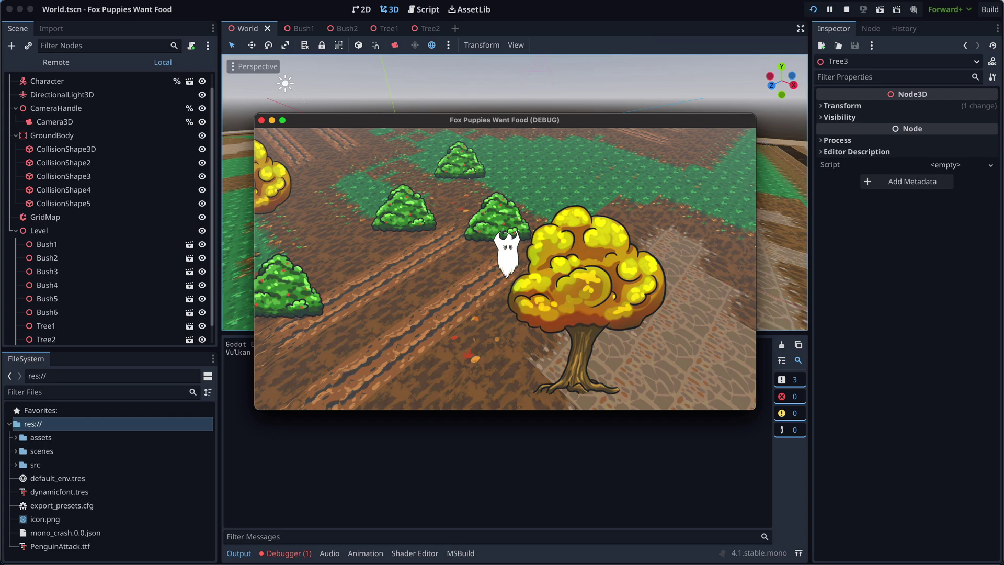
pyautogui.press('s')
pyautogui.press('a')
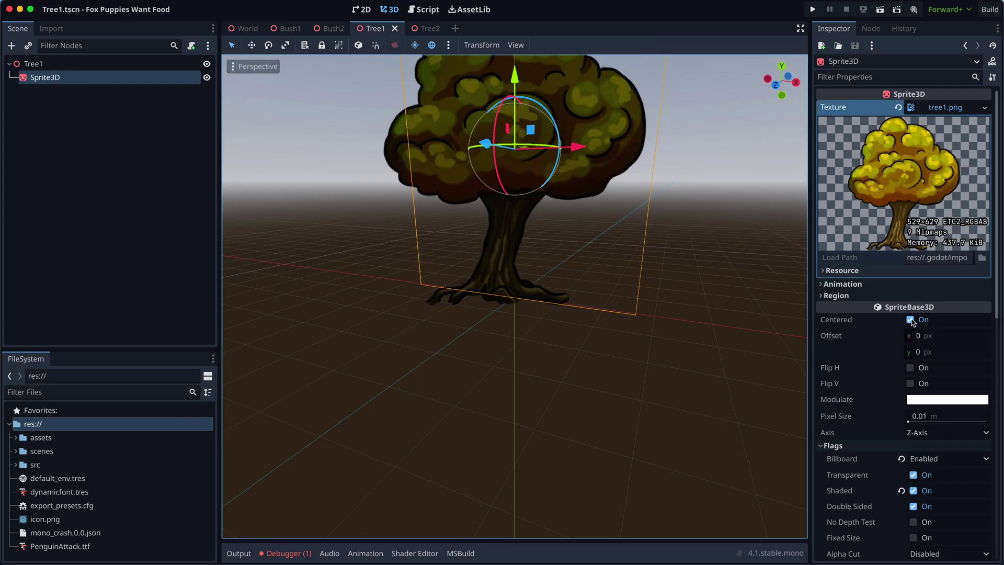
# Step: Turn off Centered on the Tree1 scene's Sprite3D and reset its position to the default
pyautogui.click(910, 320)
pyautogui.scroll(-10, 913, 324)
pyautogui.click(983, 476)
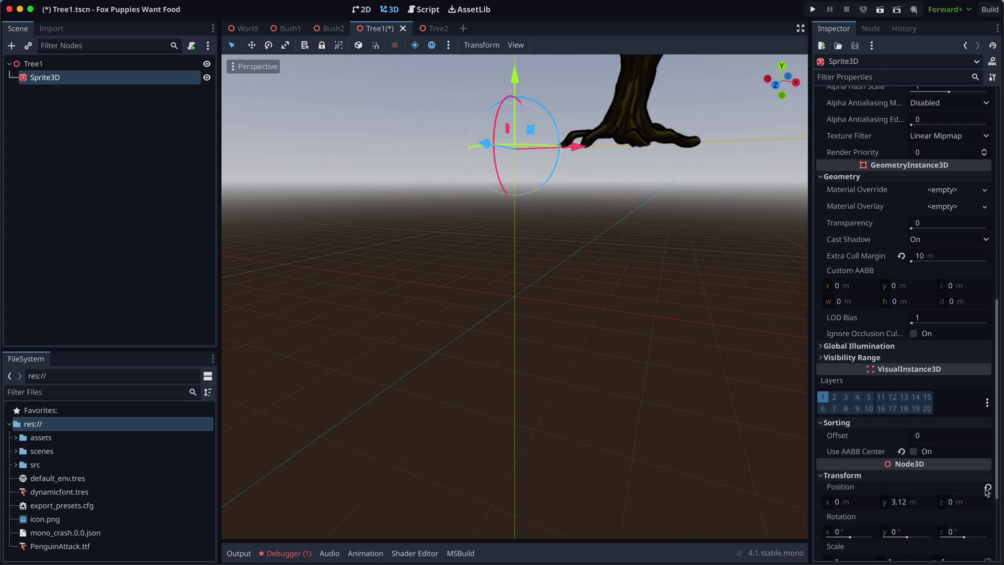
pyautogui.click(987, 487)
# Step: Set the tree sprite's X offset to -529/2 px, save the Tree1 scene and return to the World scene
pyautogui.click(944, 336)
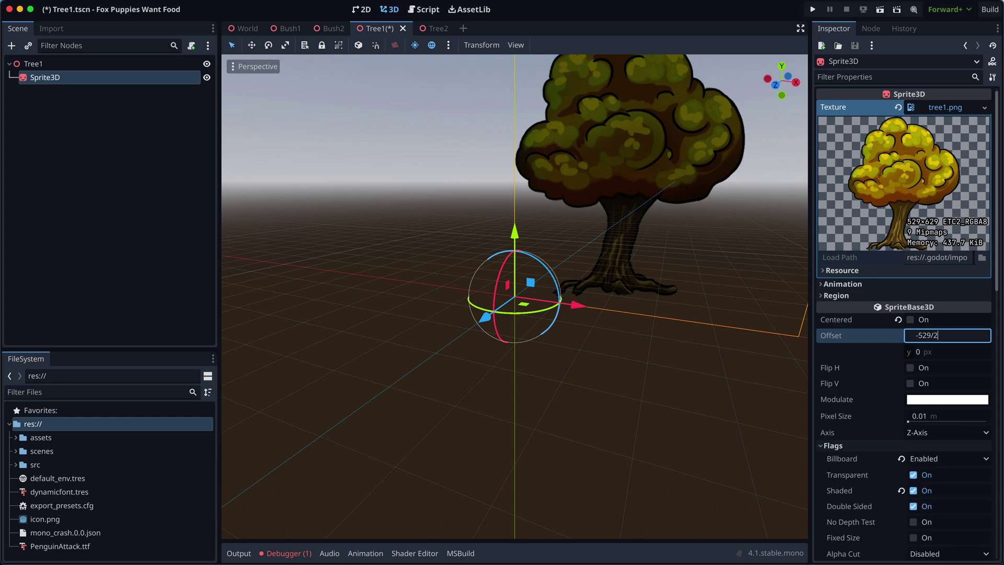
pyautogui.write('-529/2')
pyautogui.press('Return')
pyautogui.hotkey('ctrl', 's')
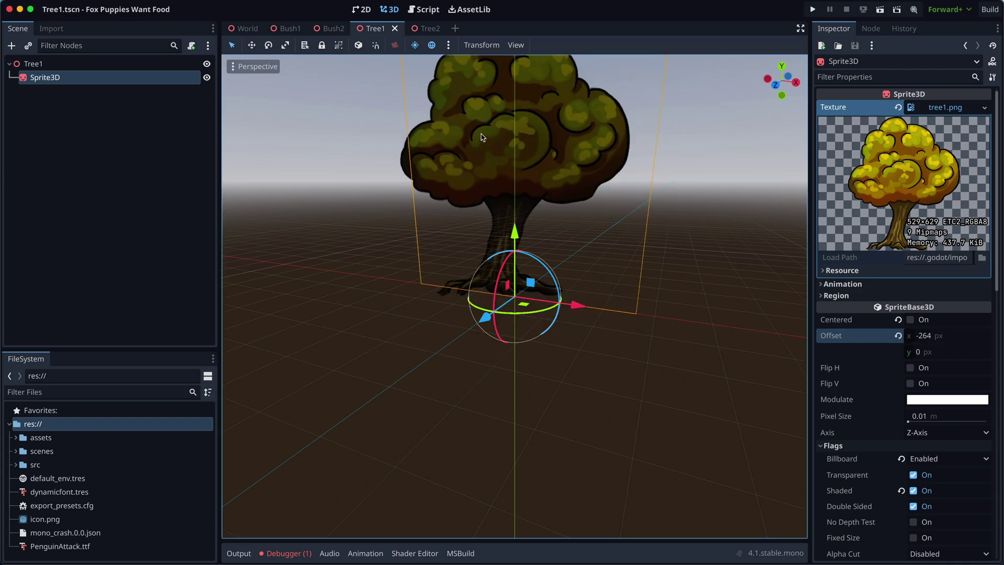
pyautogui.click(246, 29)
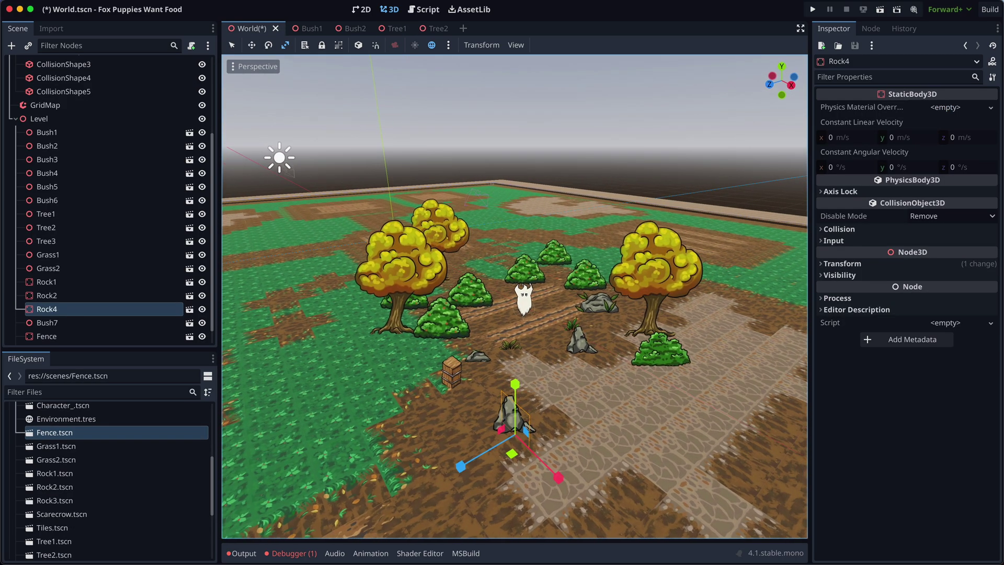
# Step: Run the game and walk the character around the trees, bushes and rocks to check how the sprites sort
pyautogui.moveTo(481, 436); pyautogui.dragTo(474, 437, button='middle')
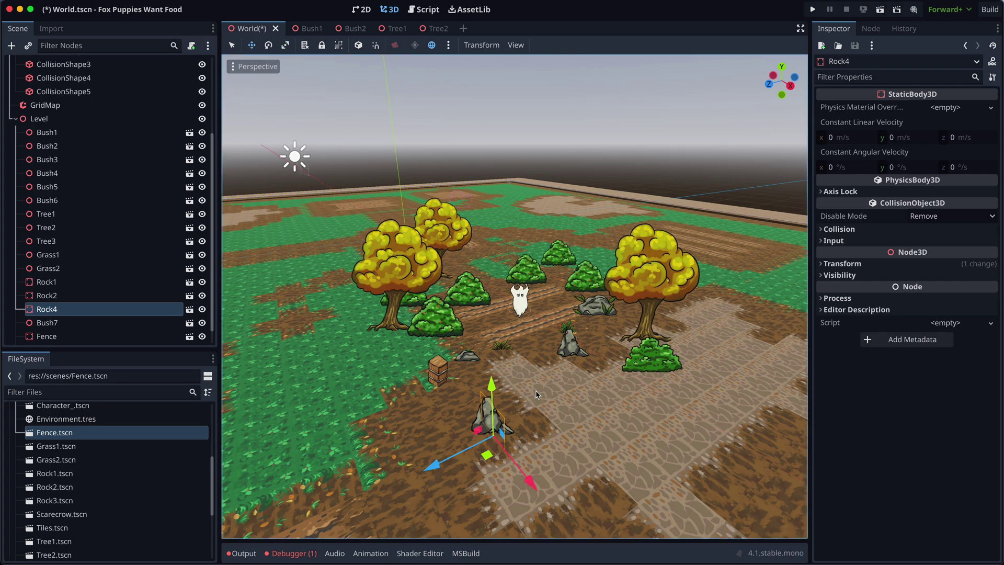
pyautogui.press('super+b')
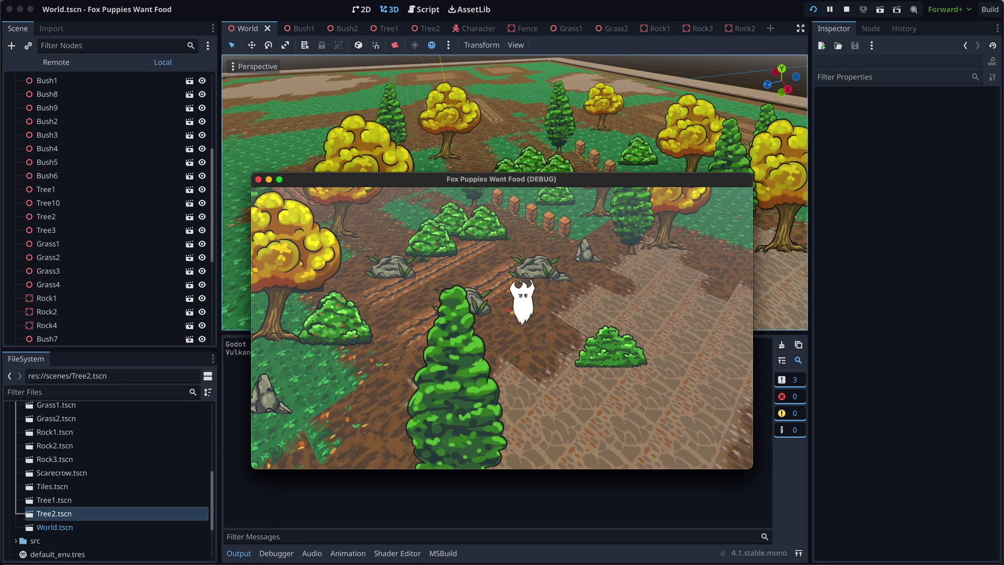
pyautogui.press('a')
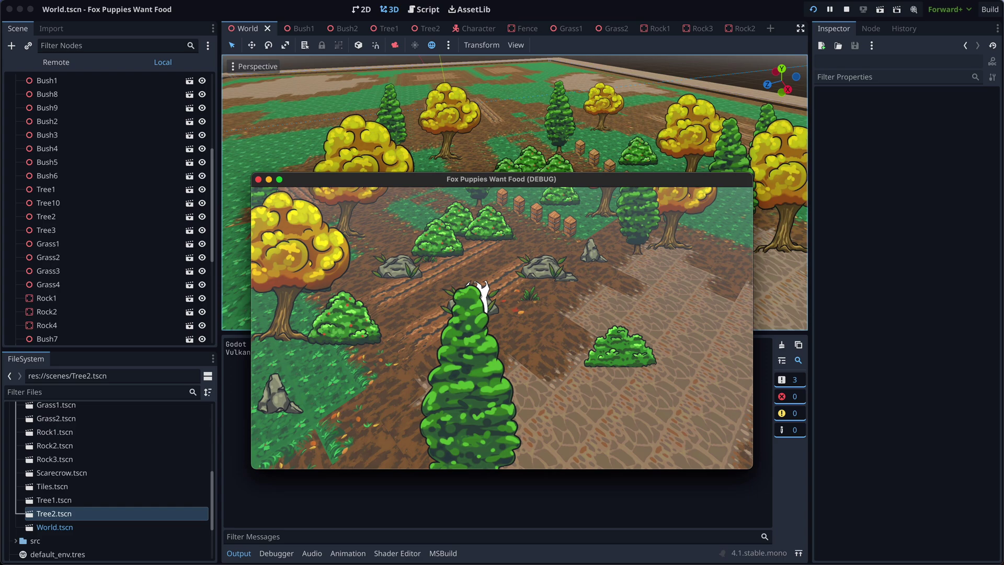
pyautogui.press('s')
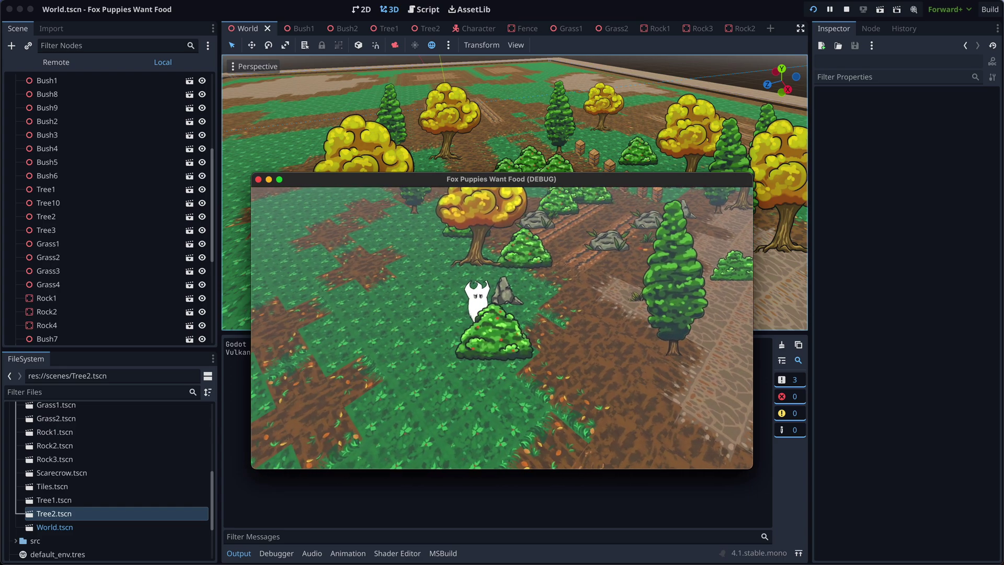
pyautogui.press('w')
pyautogui.press('d')
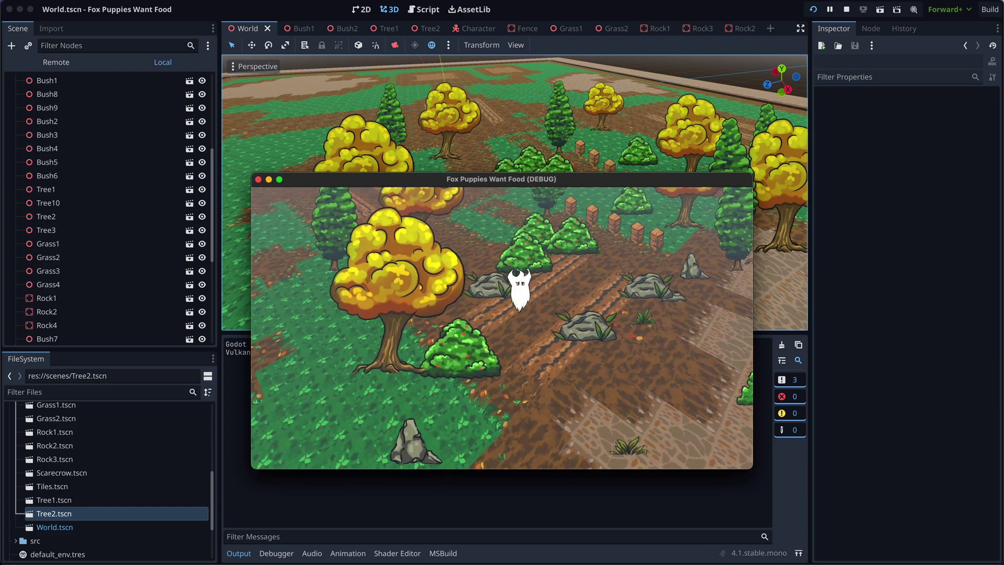
pyautogui.press('w')
pyautogui.press('w')
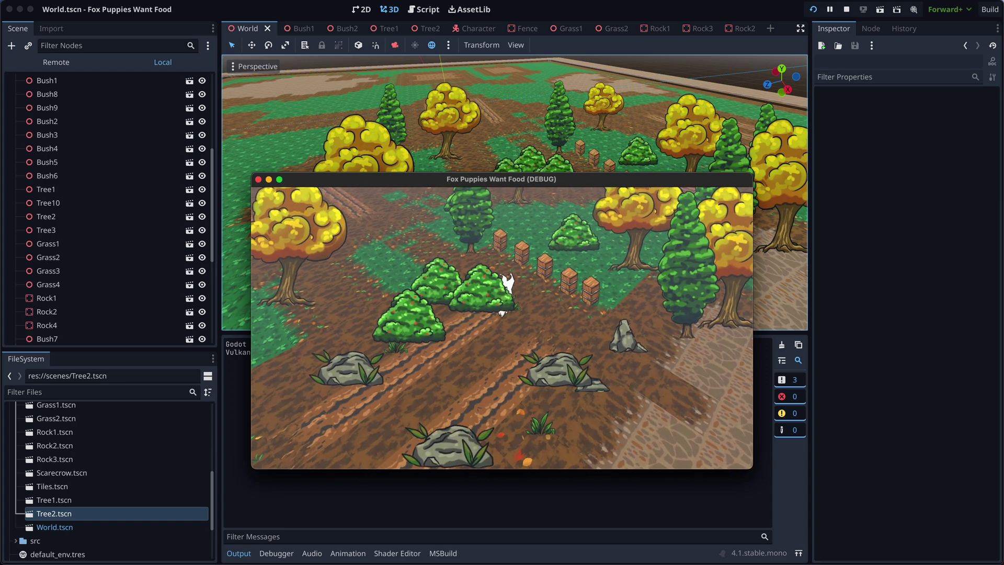
pyautogui.press('a')
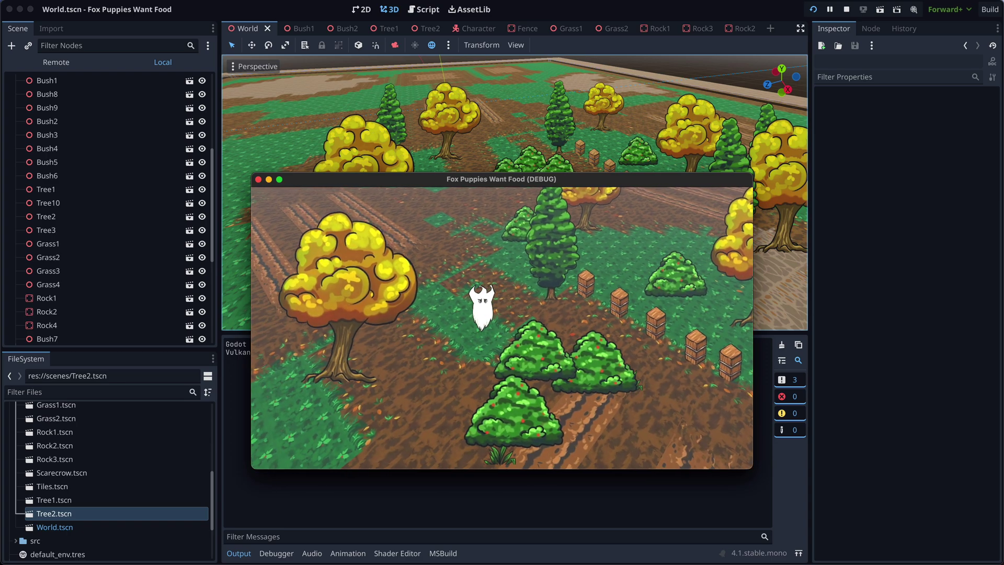
pyautogui.press('s')
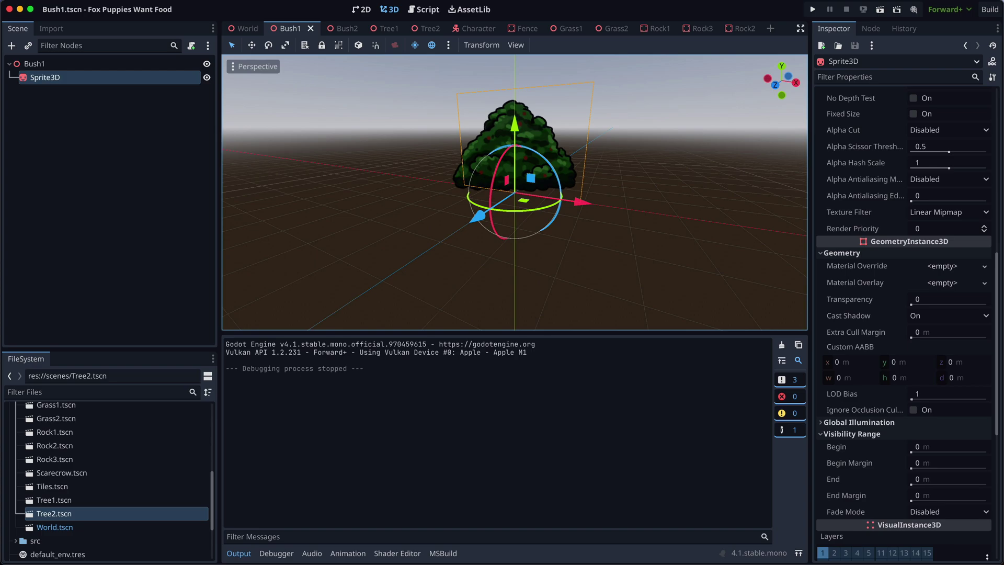
# Step: Set the Extra Cull Margin of the Bush1 and Bush2 sprites to 5 m, saving each scene
pyautogui.click(930, 336)
pyautogui.press('Return')
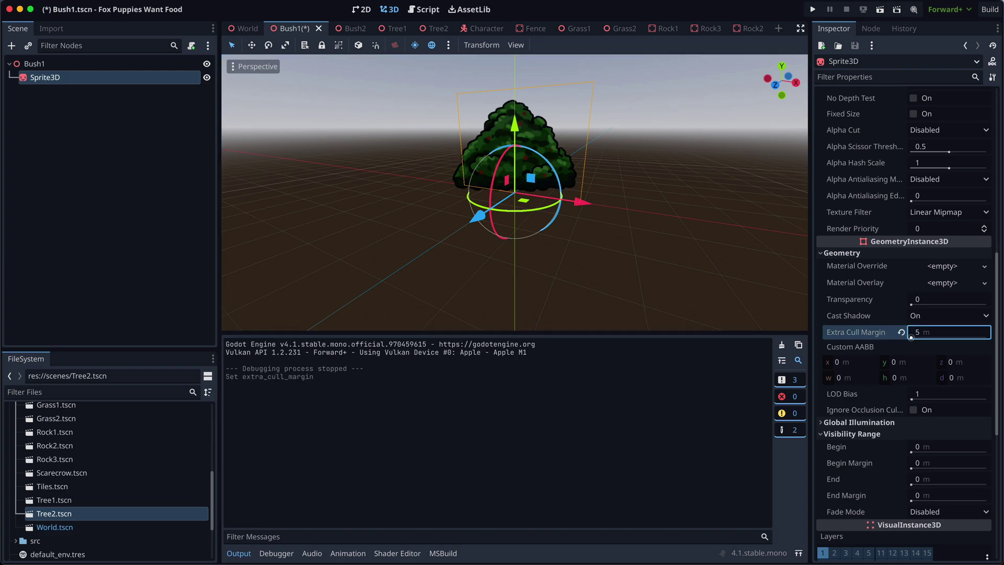
pyautogui.hotkey('ctrl', 's')
pyautogui.click(333, 28)
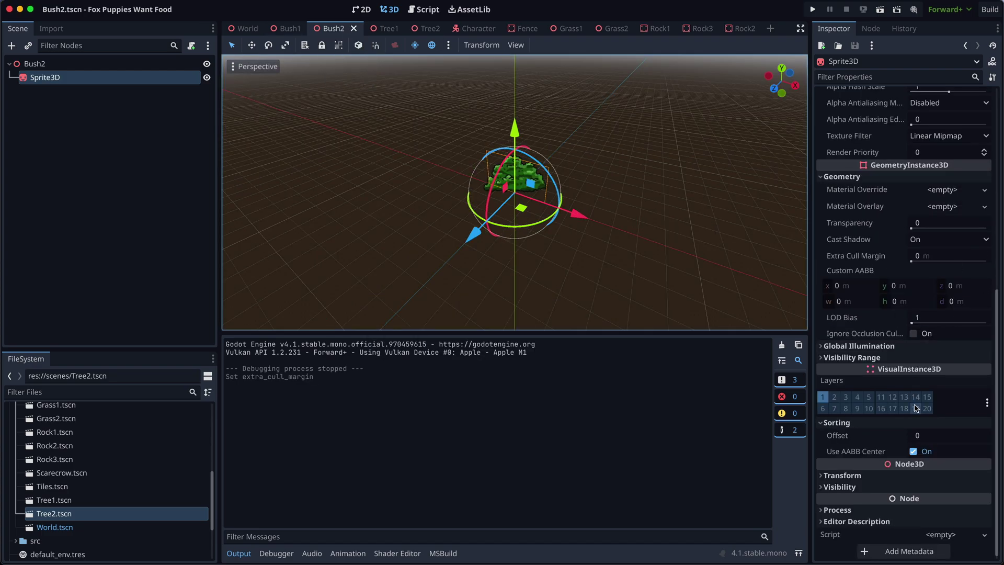
pyautogui.click(930, 255)
pyautogui.write('5')
pyautogui.press('Return')
pyautogui.hotkey('ctrl', 's')
# Step: Set the Extra Cull Margin of the Tree1 and Tree2 sprites to 5 m, saving each scene
pyautogui.click(385, 29)
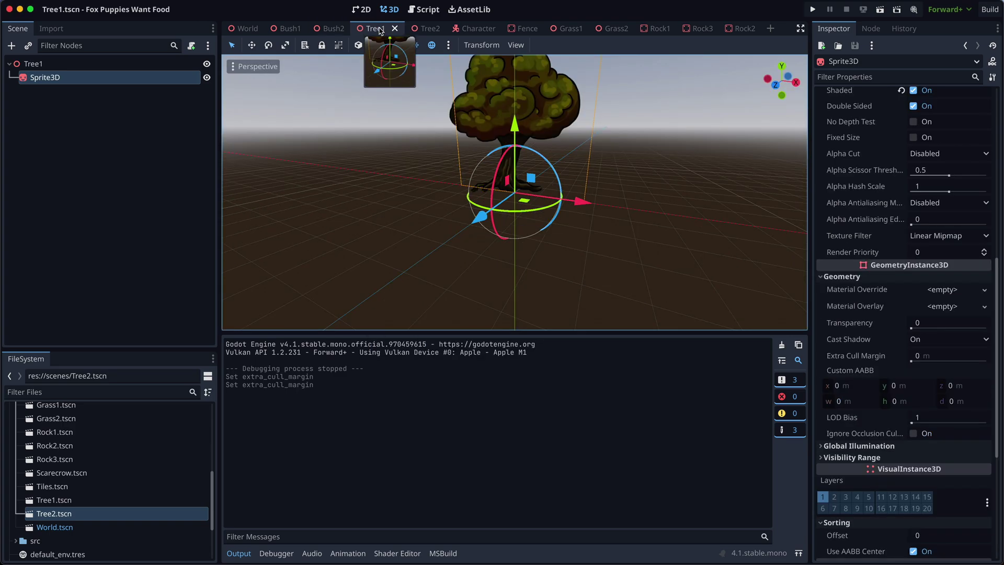
pyautogui.click(939, 355)
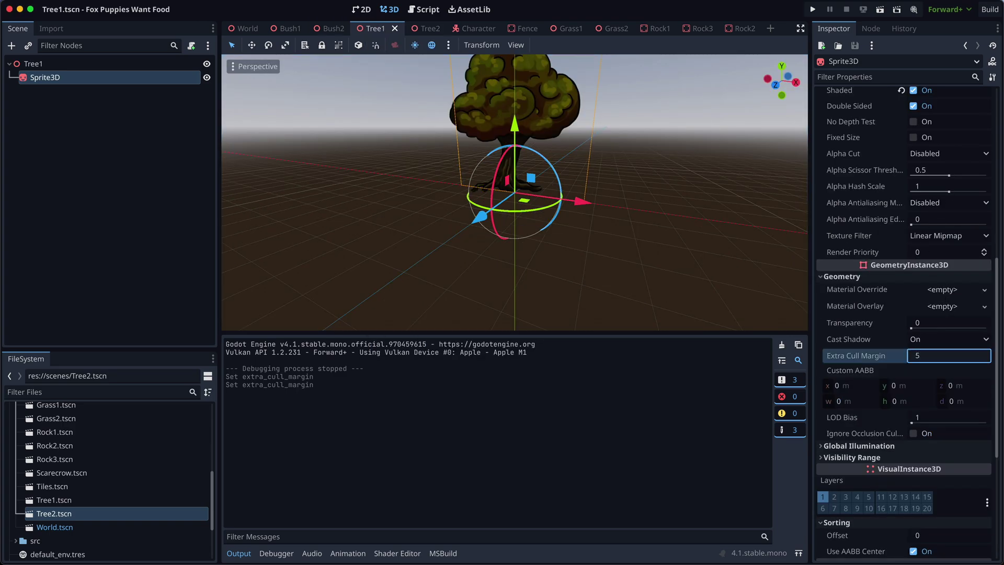
pyautogui.write('5')
pyautogui.press('Return')
pyautogui.hotkey('ctrl', 's')
pyautogui.click(418, 29)
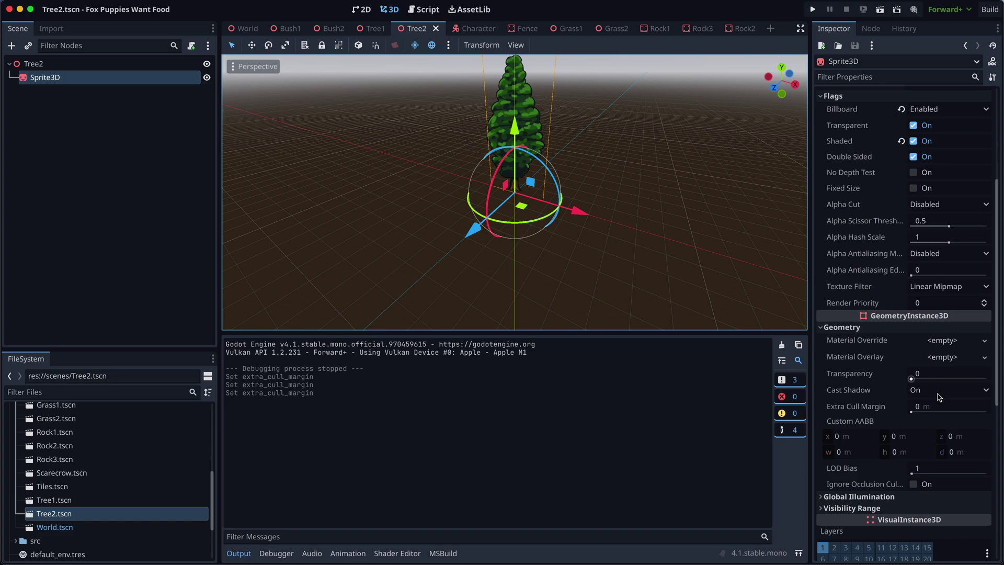
pyautogui.click(916, 406)
pyautogui.write('5')
pyautogui.press('Return')
pyautogui.hotkey('ctrl', 's')
# Step: Set the Fence sprite's Extra Cull Margin to 5 m, save the scene, and open the same value for editing in Grass1
pyautogui.click(526, 30)
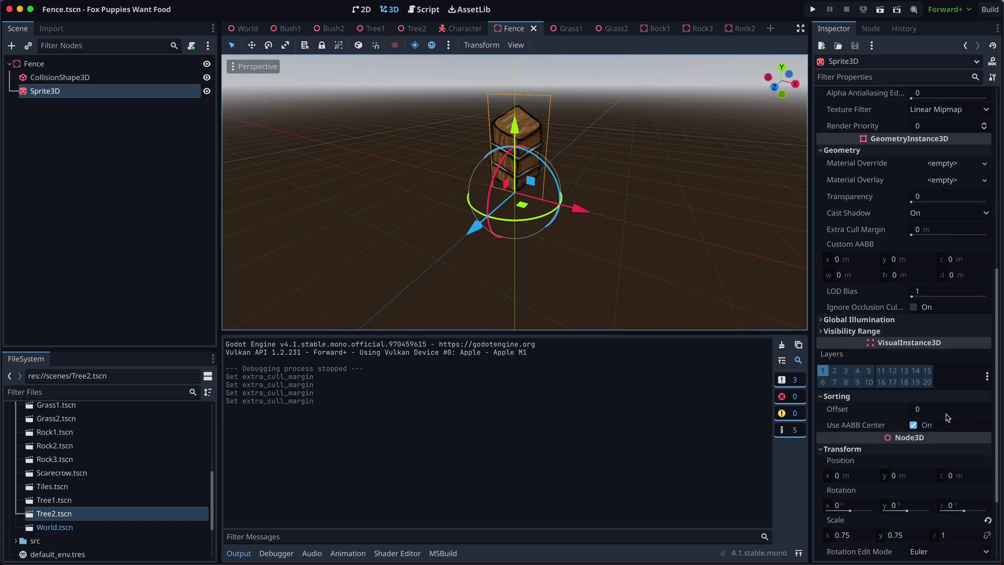
pyautogui.click(918, 229)
pyautogui.write('5')
pyautogui.press('Return')
pyautogui.hotkey('ctrl', 's')
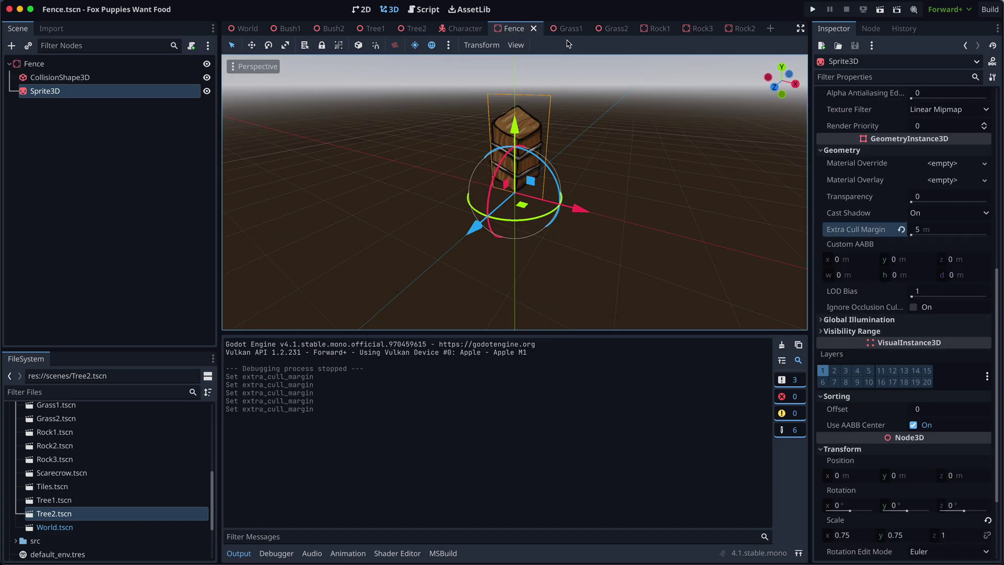
pyautogui.click(557, 28)
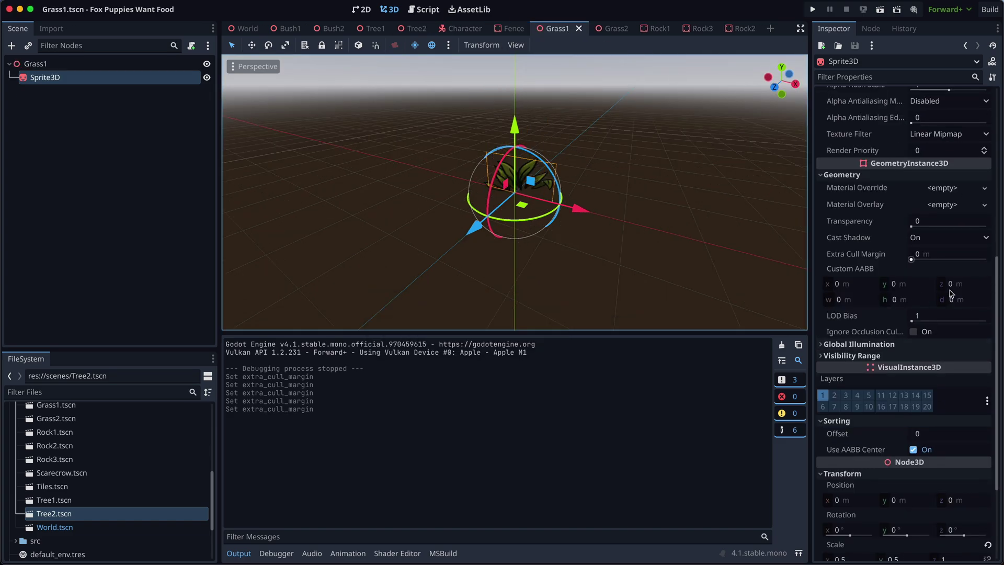
pyautogui.click(939, 257)
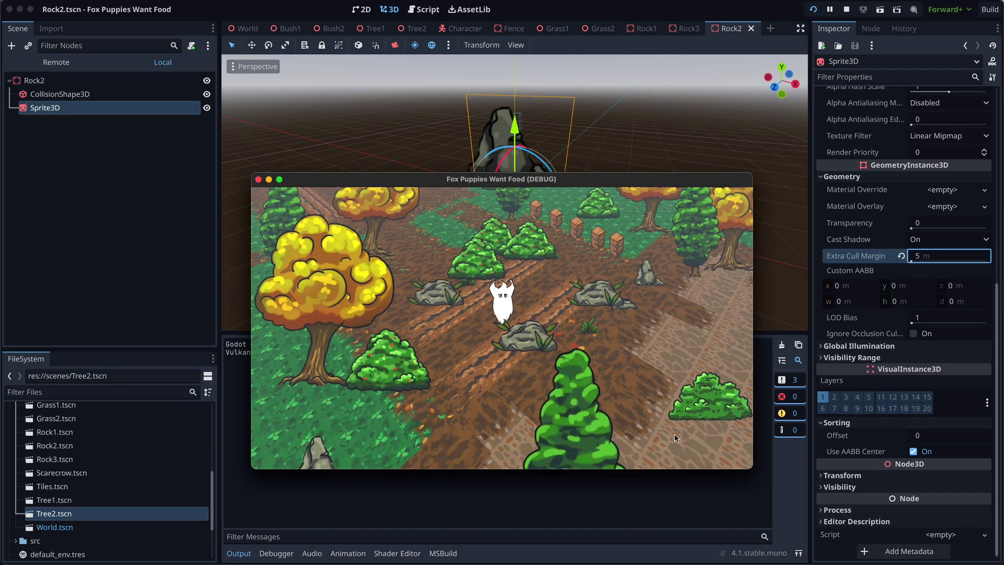
# Step: Walk the character past the bushes, rocks and trees in the running game to check the sprite order with the larger cull margins
pyautogui.press('a')
pyautogui.press('w')
pyautogui.press('d')
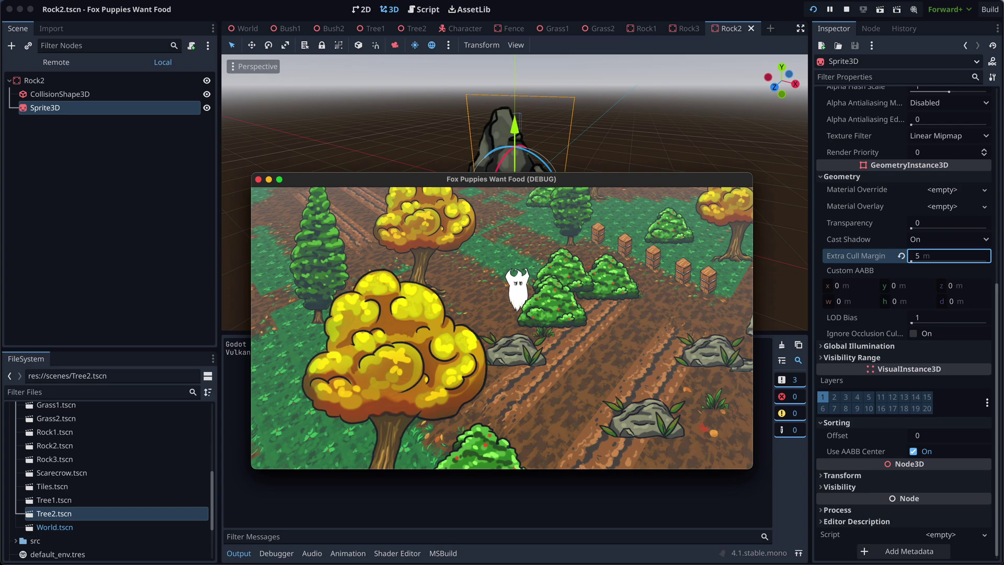
pyautogui.press('w')
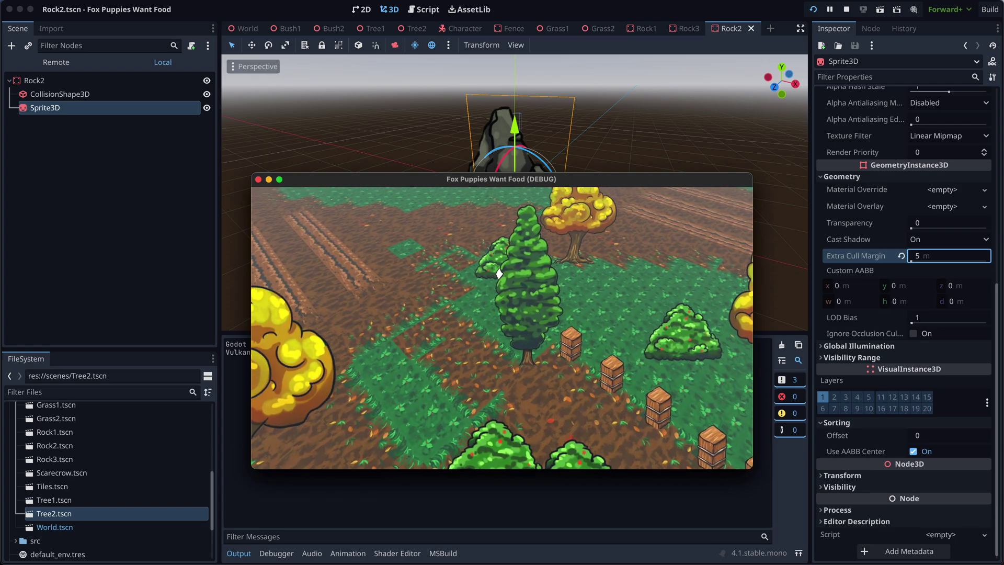
pyautogui.press('w')
pyautogui.press('d')
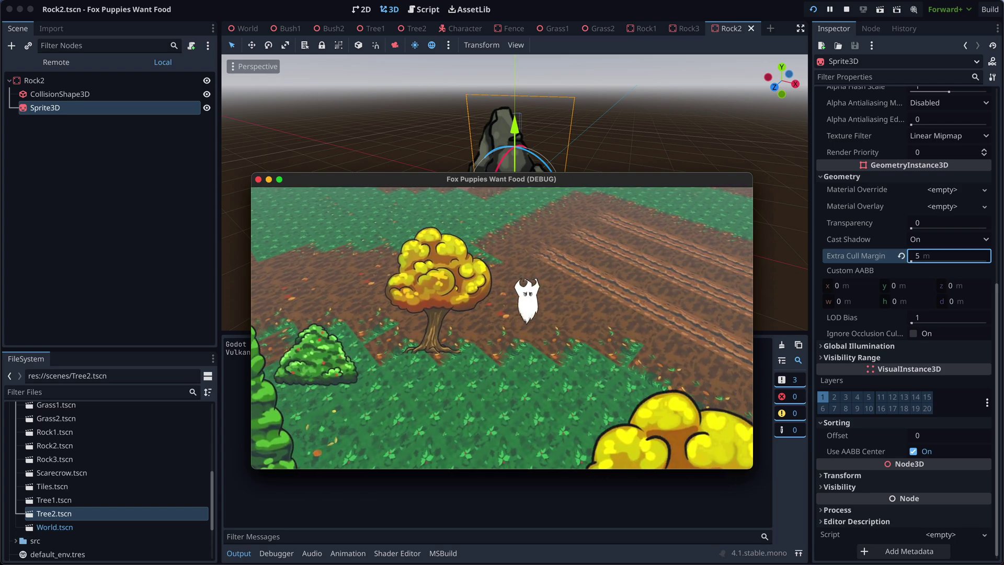
pyautogui.press('s')
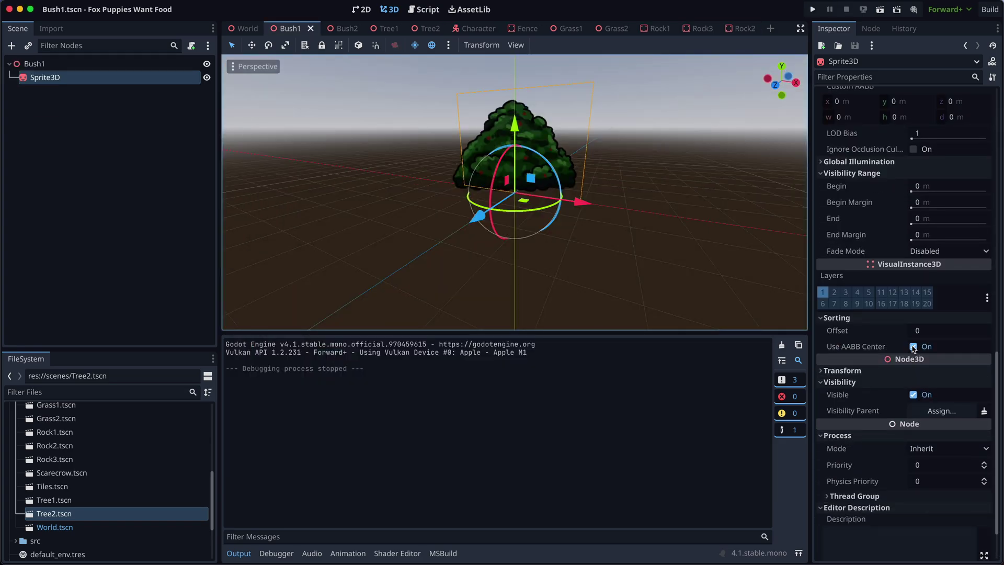
# Step: Turn off Use AABB Center under Sorting for the Bush1 and Bush2 sprites and save both scenes
pyautogui.click(913, 347)
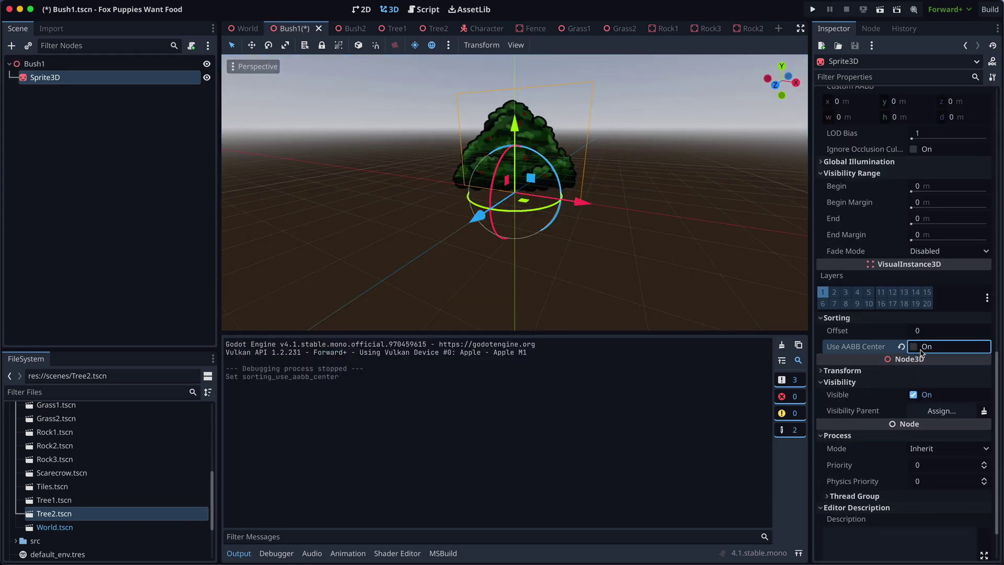
pyautogui.press('super+s')
pyautogui.click(345, 29)
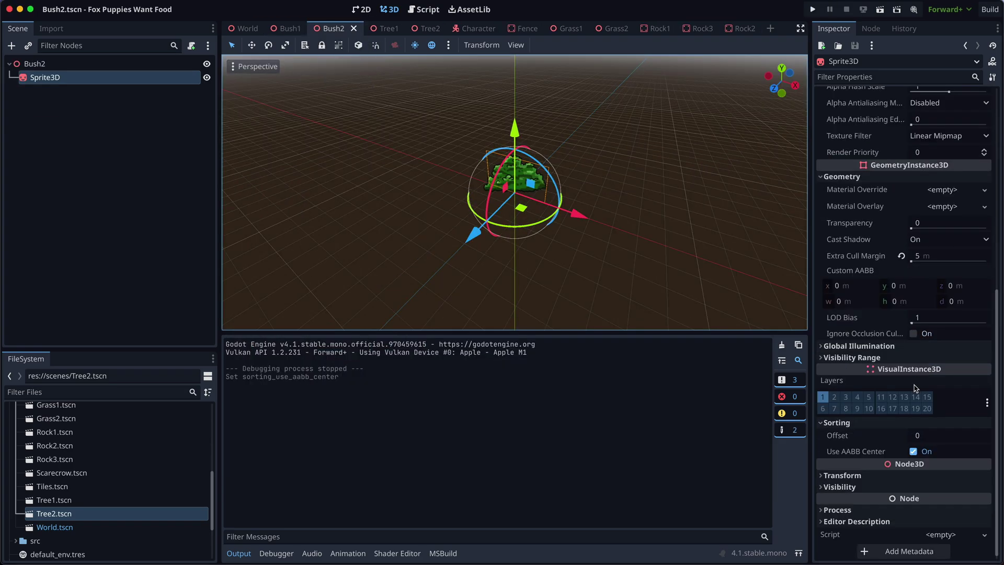
pyautogui.click(913, 451)
# Step: Turn off Use AABB Center for the Tree1 sprite, save it, and bring up the Tree2 sprite's sorting settings
pyautogui.click(375, 28)
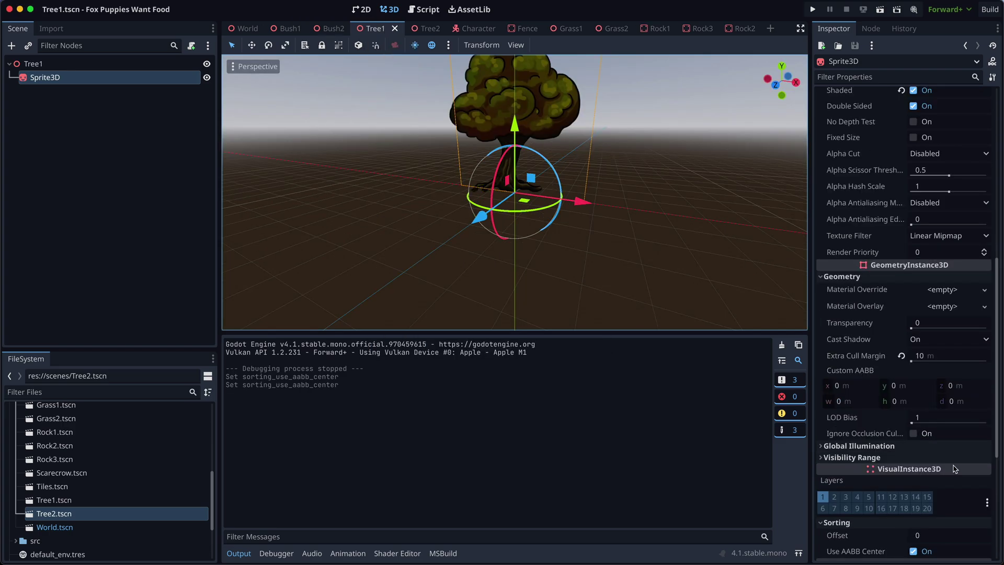
pyautogui.scroll(-5, 953, 469)
pyautogui.click(913, 314)
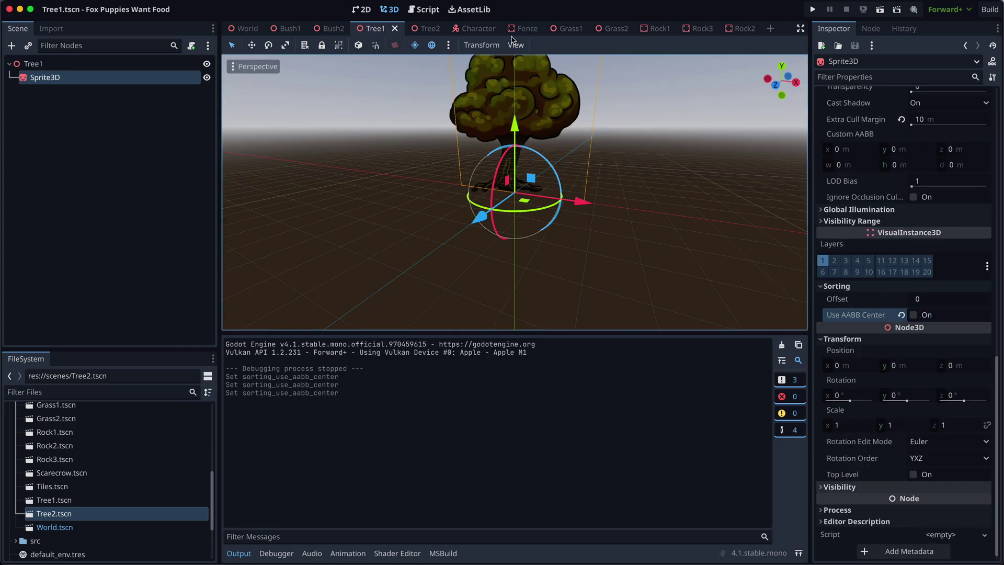
pyautogui.click(427, 29)
pyautogui.scroll(-5, 953, 366)
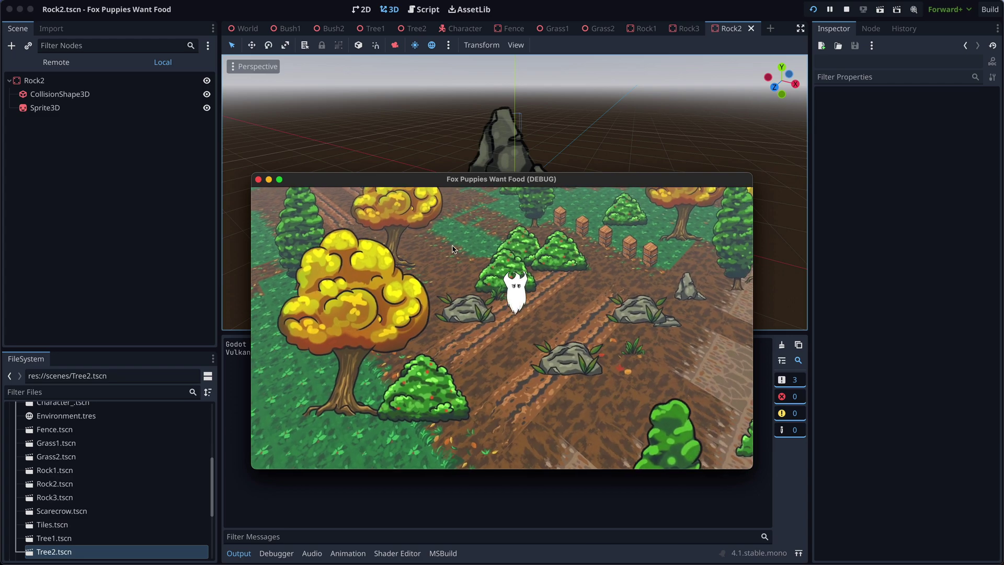
# Step: Stop the running game and inspect the collision shapes of Rock1 and Rock3 and the Tree2 sprite's settings
pyautogui.click(258, 180)
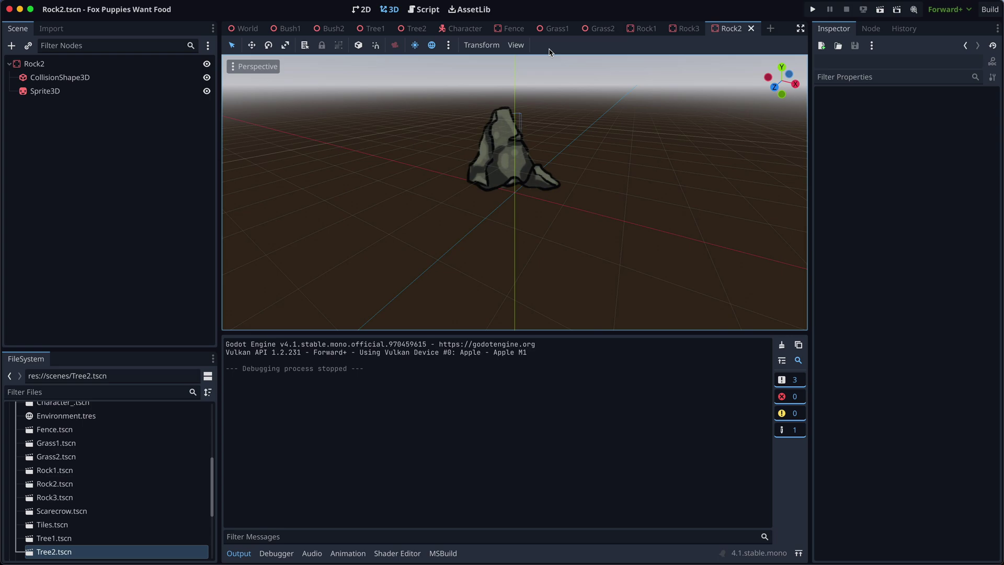
pyautogui.click(641, 30)
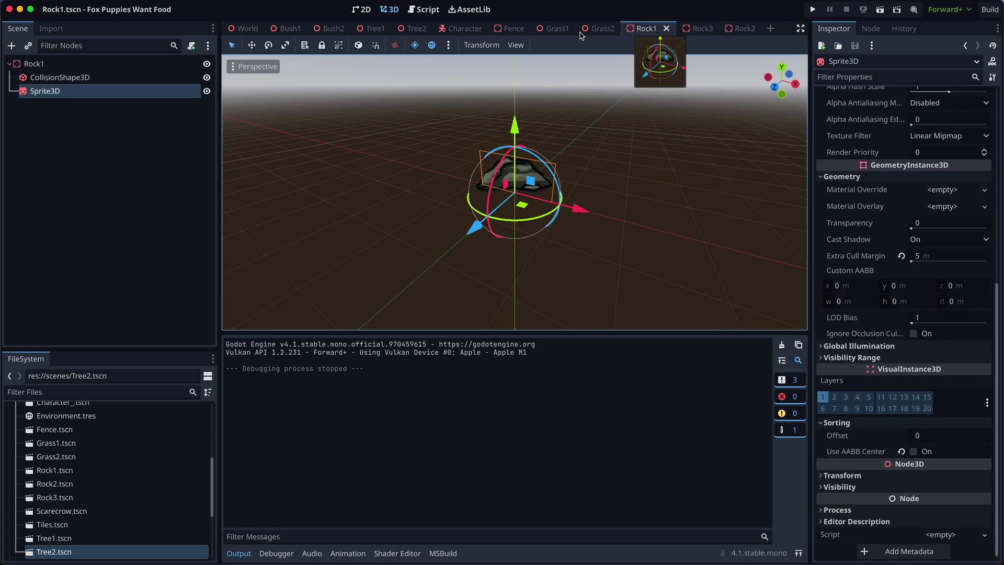
pyautogui.click(122, 77)
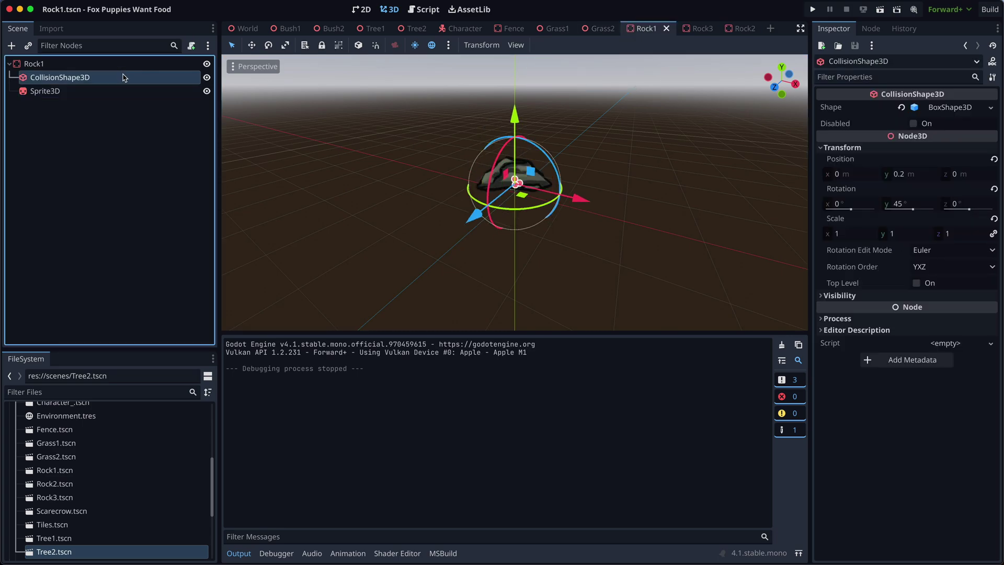
pyautogui.click(703, 28)
pyautogui.click(74, 79)
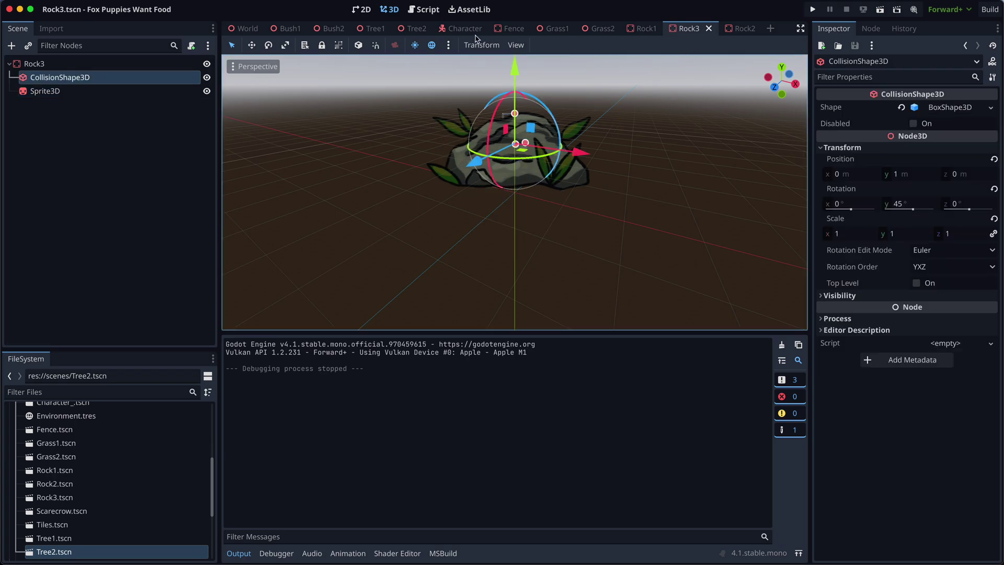
pyautogui.click(417, 29)
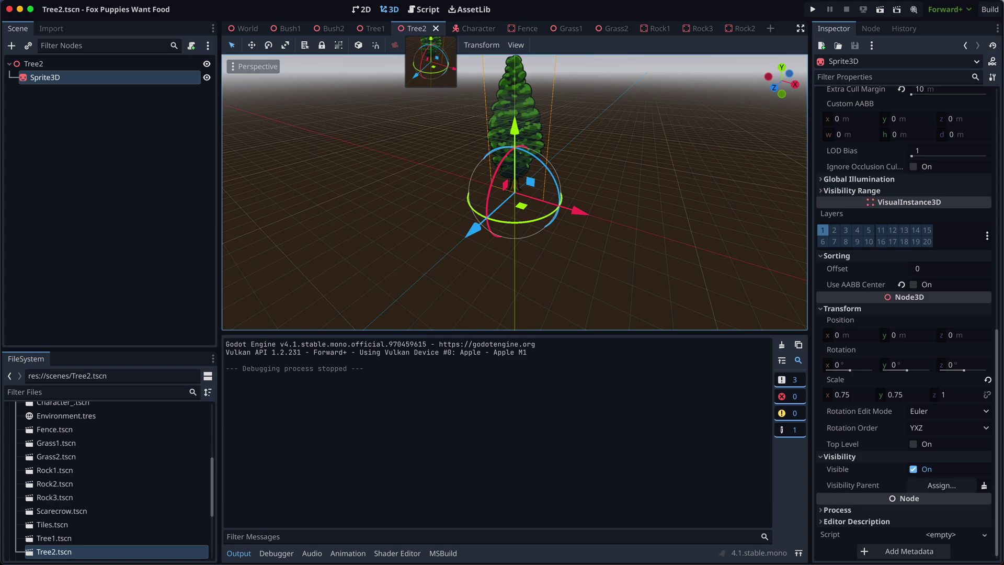
pyautogui.click(741, 31)
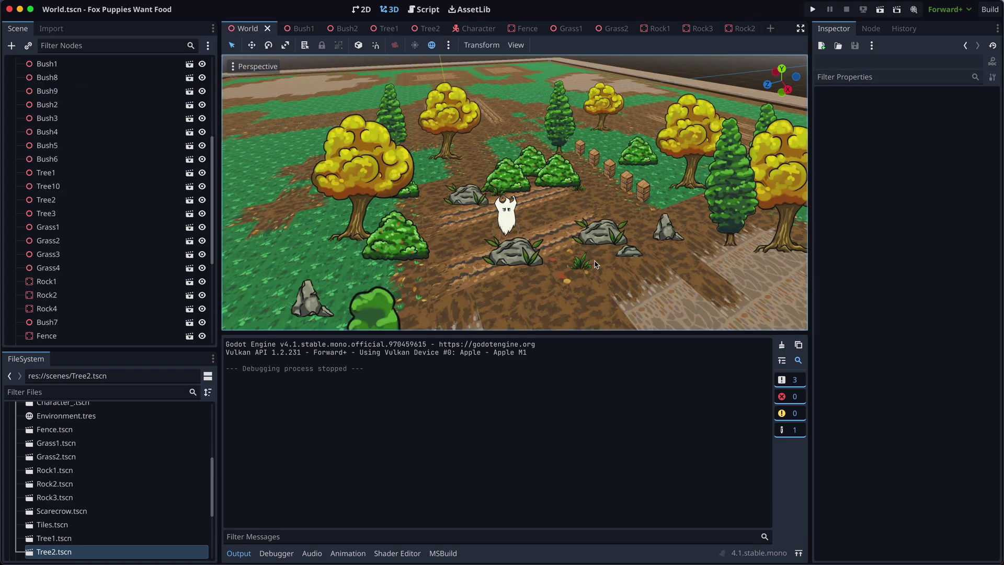
# Step: Reposition Rock3 and the small Rock1 on the dirt beside the character in the World scene
pyautogui.click(521, 263)
pyautogui.click(598, 246)
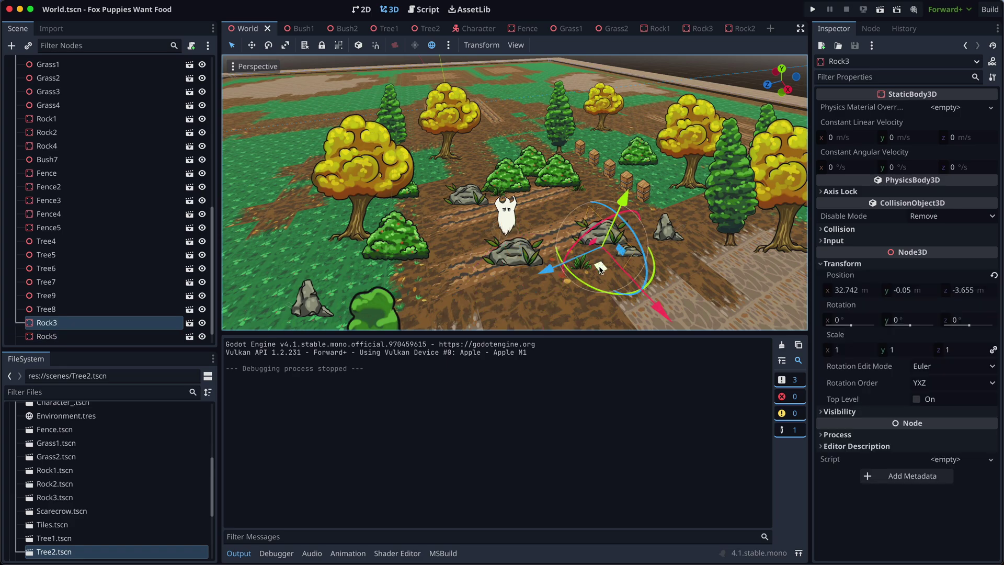
pyautogui.moveTo(600, 269); pyautogui.dragTo(614, 253)
pyautogui.click(575, 277)
pyautogui.moveTo(538, 257); pyautogui.dragTo(508, 233, button='middle')
pyautogui.click(559, 261)
pyautogui.moveTo(546, 280); pyautogui.dragTo(635, 265)
pyautogui.click(659, 245)
pyautogui.click(627, 257)
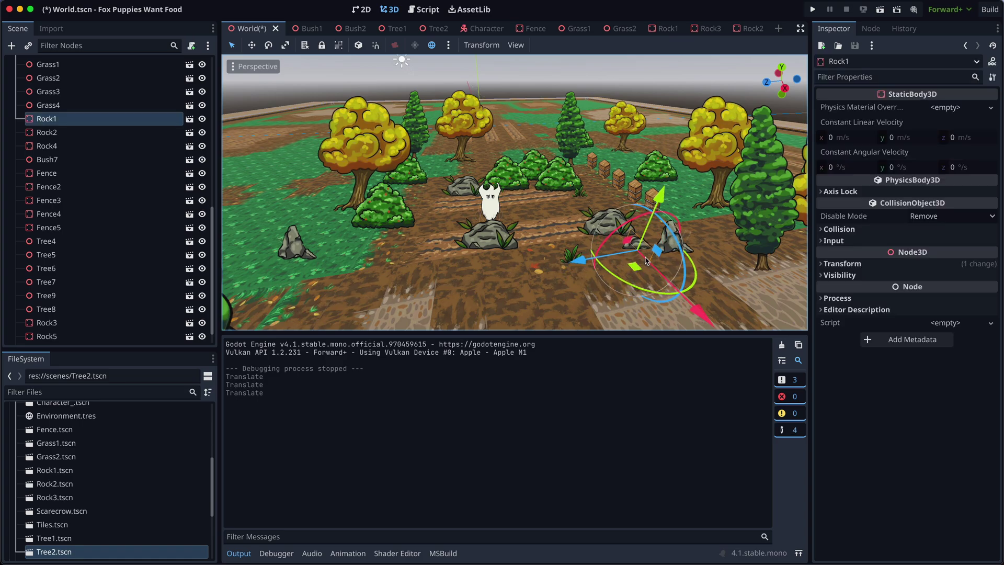
# Step: Spread the three bushes behind the character out to the side grass, the far background (Bush1) and the near foreground (Bush8)
pyautogui.click(519, 188)
pyautogui.click(508, 172)
pyautogui.moveTo(491, 203); pyautogui.dragTo(283, 217)
pyautogui.press('Escape')
pyautogui.click(528, 188)
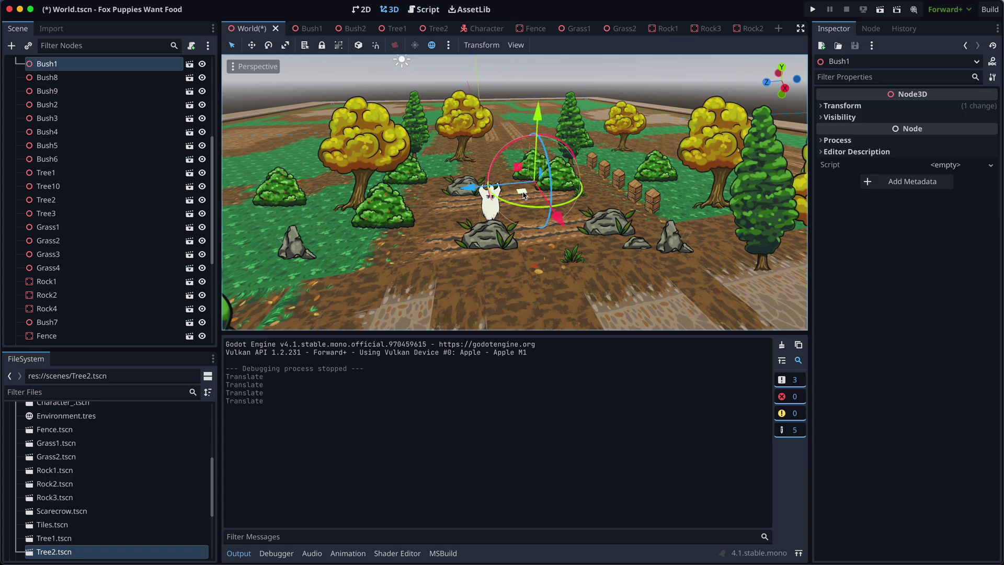
pyautogui.moveTo(523, 192); pyautogui.dragTo(520, 147)
pyautogui.click(575, 195)
pyautogui.click(565, 180)
pyautogui.moveTo(544, 201); pyautogui.dragTo(322, 293)
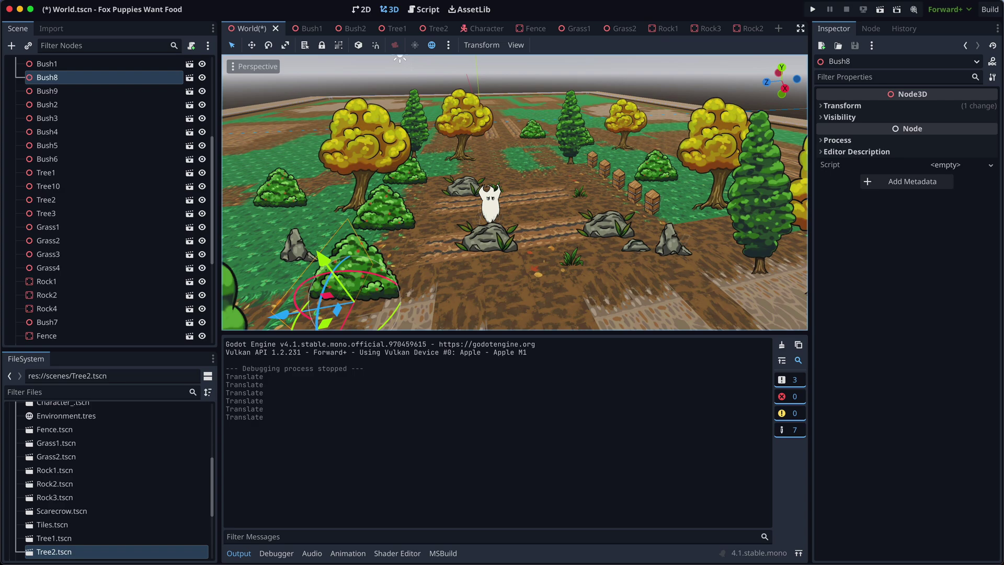
# Step: Place duplicated bushes and yellow trees around the pines on the open grass at the side of the map
pyautogui.moveTo(514, 193); pyautogui.dragTo(562, 239, button='middle')
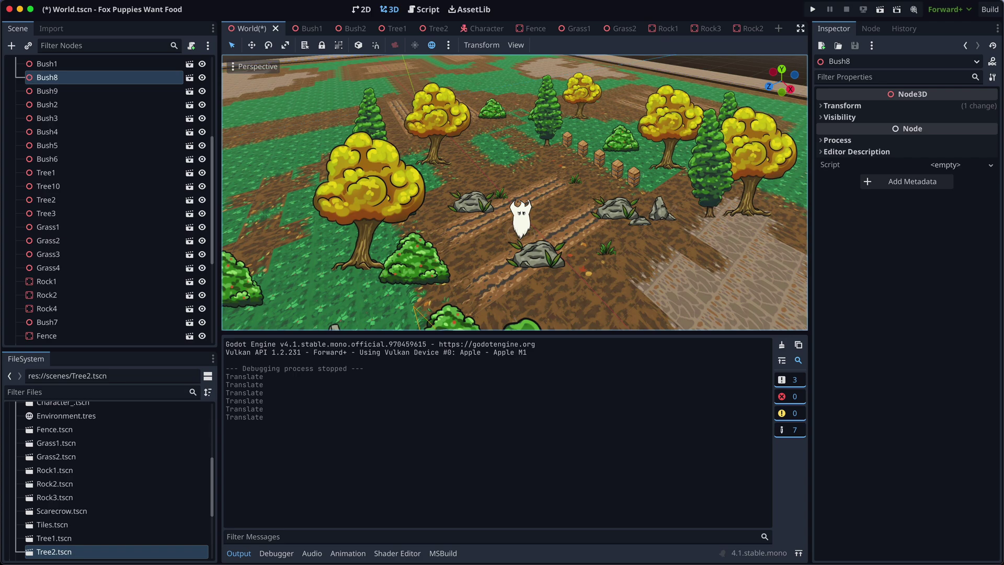
pyautogui.moveTo(630, 208); pyautogui.dragTo(640, 209, button='right')
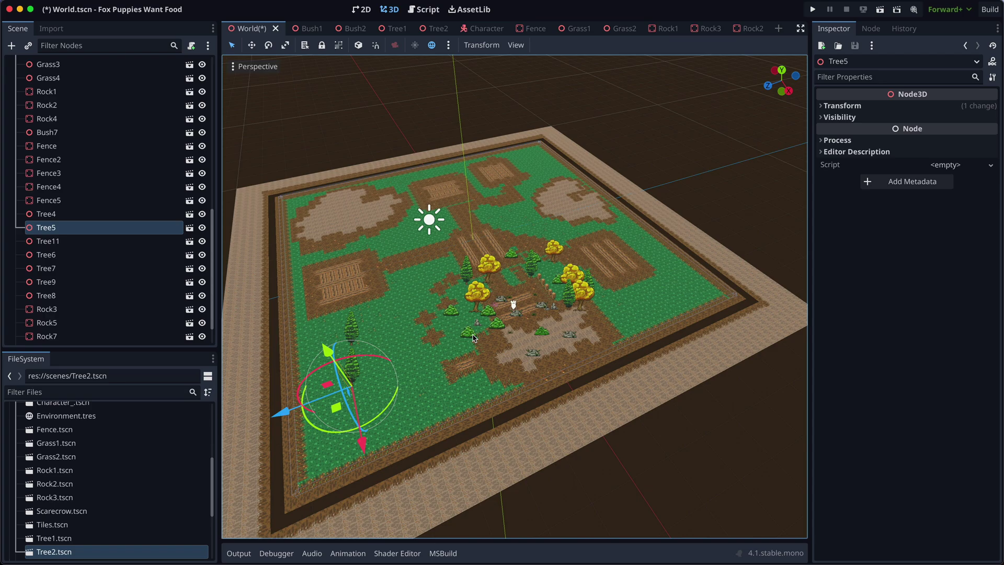
pyautogui.click(372, 329)
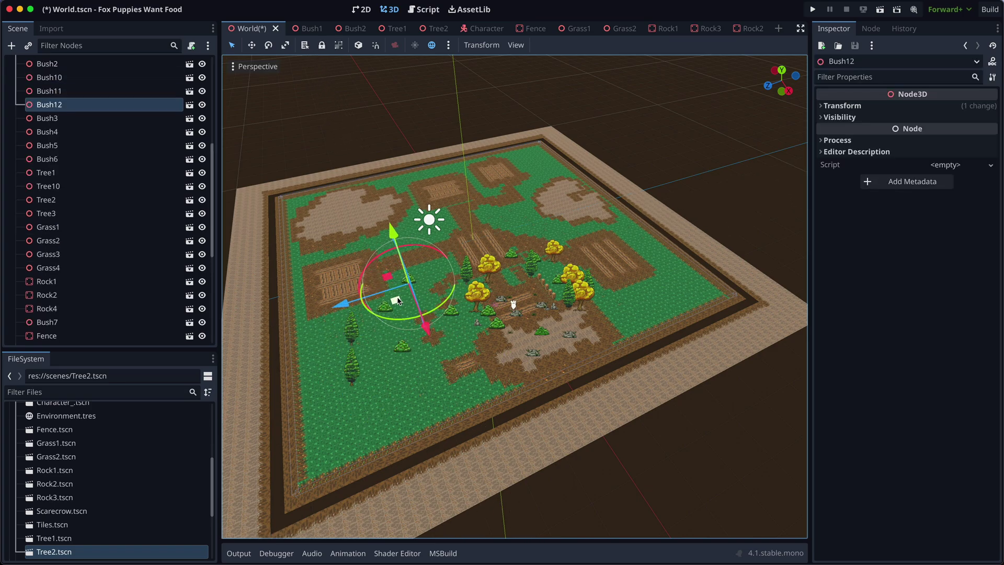
pyautogui.moveTo(392, 398); pyautogui.dragTo(315, 375)
pyautogui.hotkey('ctrl', 'd')
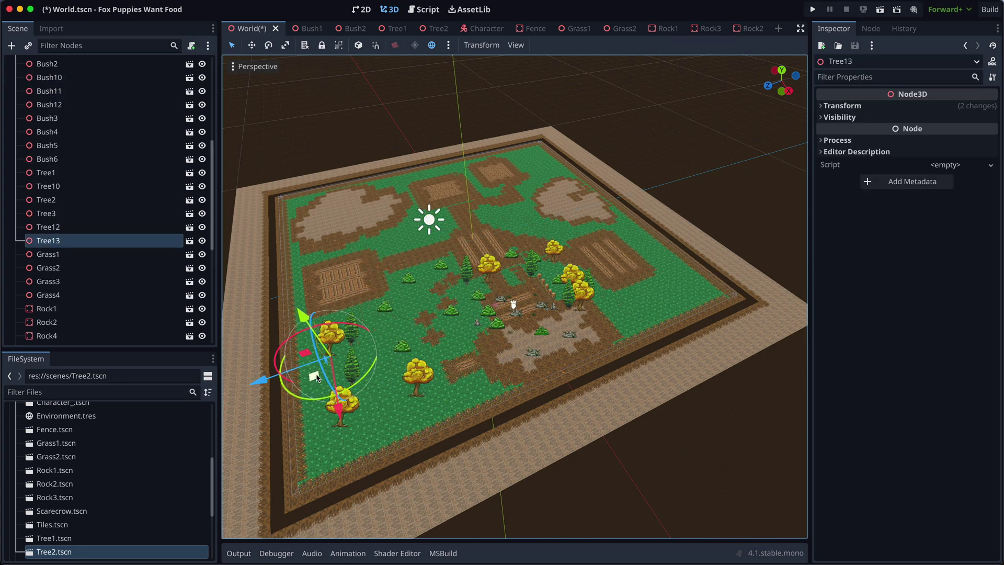
# Step: Move one bush to the grass beyond the stone patch and Bush7 to the open grass by the new trees
pyautogui.click(501, 324)
pyautogui.moveTo(489, 346); pyautogui.dragTo(616, 325)
pyautogui.click(542, 331)
pyautogui.moveTo(527, 345); pyautogui.dragTo(400, 308)
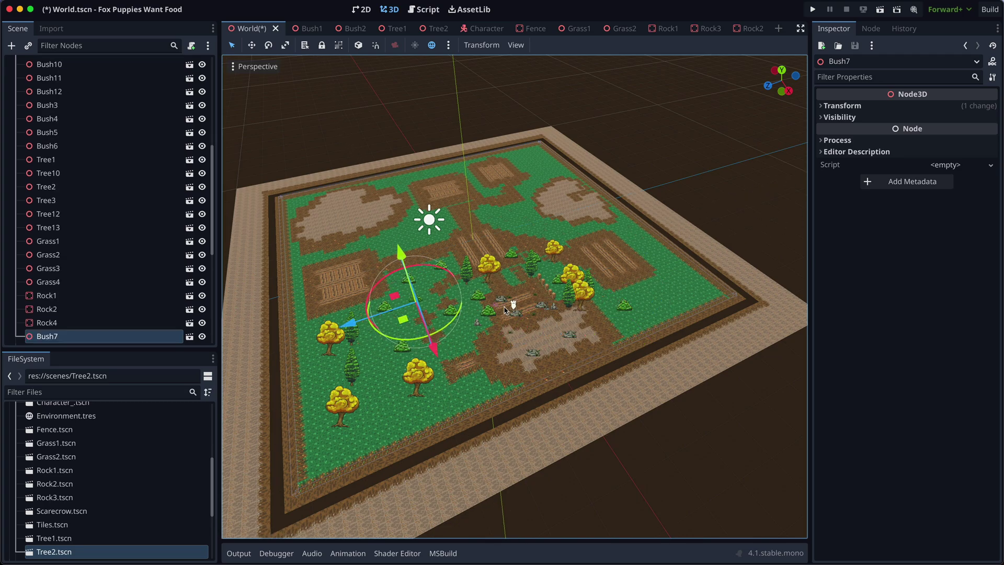
# Step: Move a rock from beside the character onto the distant stone-paved area
pyautogui.click(515, 313)
pyautogui.moveTo(502, 328); pyautogui.dragTo(559, 193)
pyautogui.click(506, 302)
pyautogui.click(501, 299)
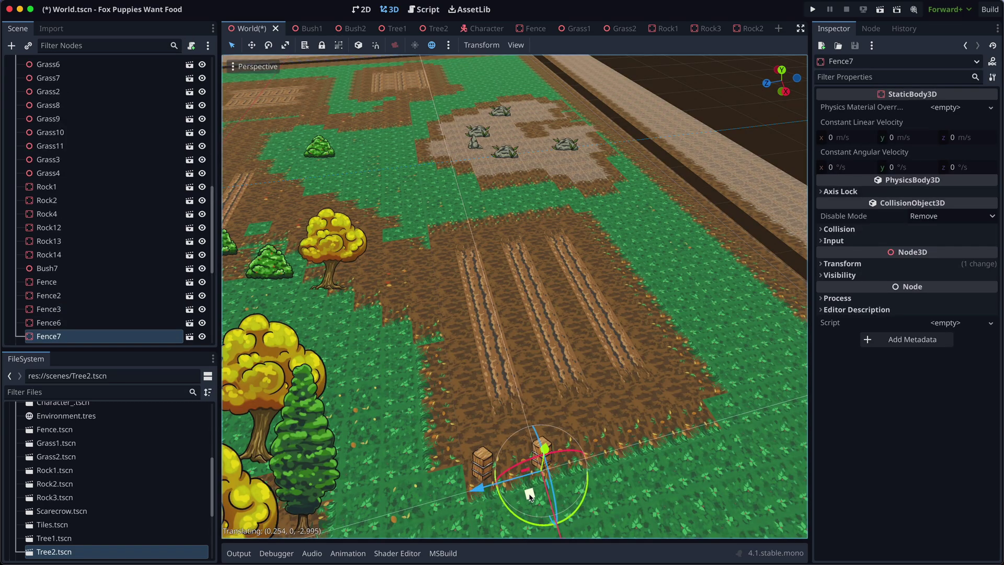
# Step: Build the fence around the dirt crop field by duplicating the fence post repeatedly and placing each copy along the edge
pyautogui.moveTo(534, 484); pyautogui.dragTo(426, 347)
pyautogui.hotkey('ctrl', 'd')
pyautogui.hotkey('ctrl', 'd')
pyautogui.hotkey('ctrl', 'd')
pyautogui.hotkey('ctrl', 'd')
pyautogui.hotkey('ctrl', 'd')
pyautogui.hotkey('ctrl', 'd')
pyautogui.hotkey('ctrl', 'd')
pyautogui.hotkey('ctrl', 'd')
pyautogui.hotkey('ctrl', 'd')
pyautogui.hotkey('ctrl', 'd')
pyautogui.hotkey('ctrl', 'd')
pyautogui.hotkey('ctrl', 'd')
pyautogui.hotkey('ctrl', 'd')
pyautogui.hotkey('ctrl', 'd')
pyautogui.hotkey('ctrl', 'd')
pyautogui.hotkey('ctrl', 'd')
pyautogui.moveTo(425, 346); pyautogui.dragTo(420, 358)
pyautogui.moveTo(429, 397); pyautogui.dragTo(438, 432)
pyautogui.press('super+d')
pyautogui.moveTo(437, 432); pyautogui.dragTo(444, 471)
# Step: Look over the decorated map and run the game to check it
pyautogui.moveTo(445, 472); pyautogui.dragTo(383, 418, button='middle')
pyautogui.click(383, 418)
pyautogui.scroll(-4, 382, 418)
pyautogui.press('super+b')
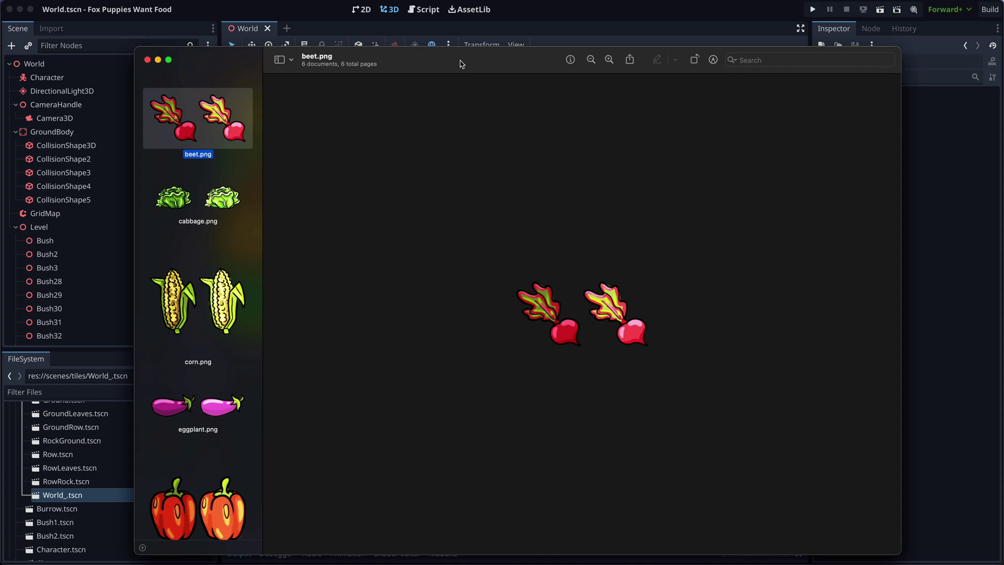
# Step: Browse the food sprite images from cabbage.png and corn.png through to pumpkin.png in the image preview
pyautogui.click(175, 184)
pyautogui.click(182, 299)
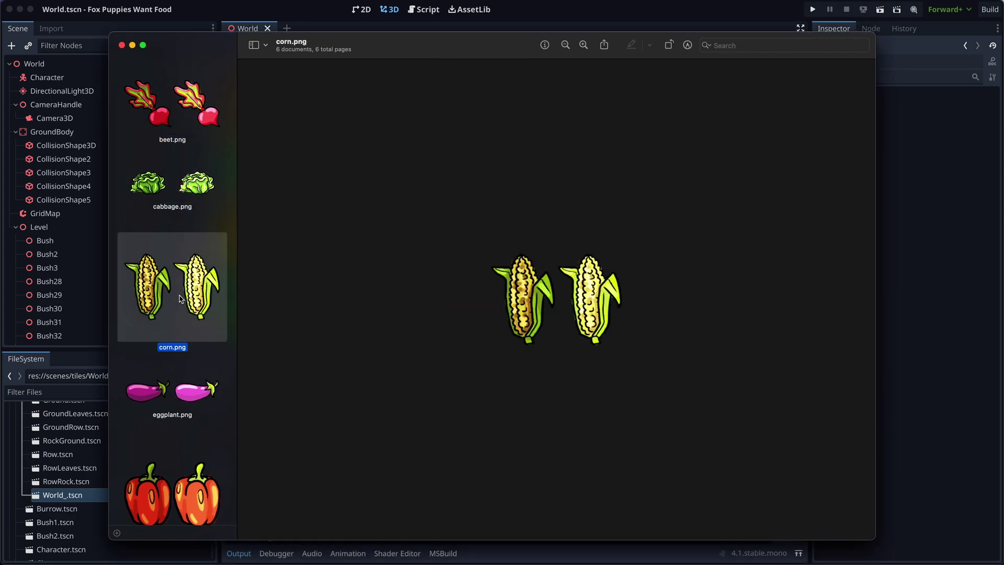
pyautogui.scroll(-3, 182, 299)
pyautogui.click(182, 299)
pyautogui.scroll(-1, 183, 323)
pyautogui.click(178, 387)
pyautogui.scroll(-2, 178, 387)
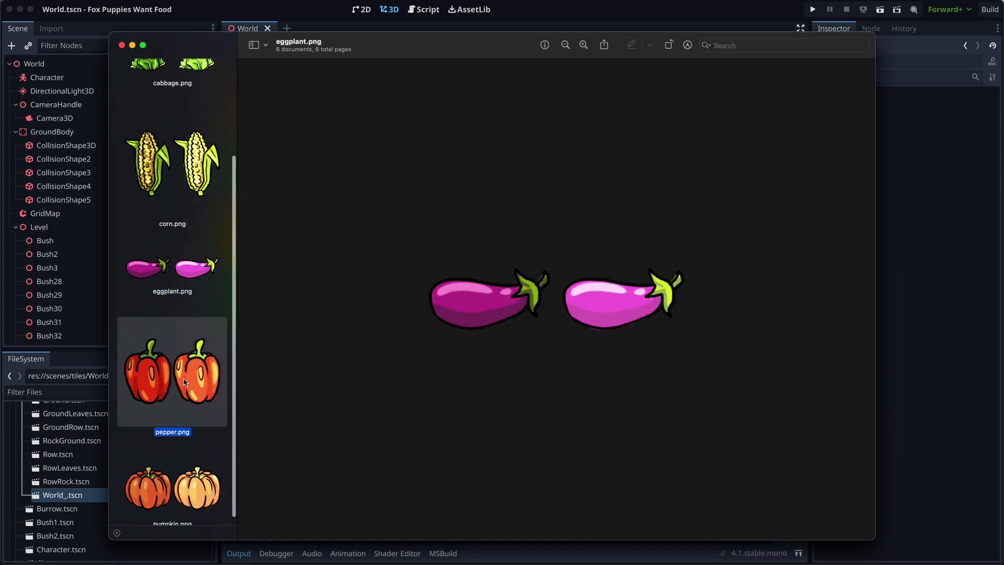
pyautogui.click(193, 498)
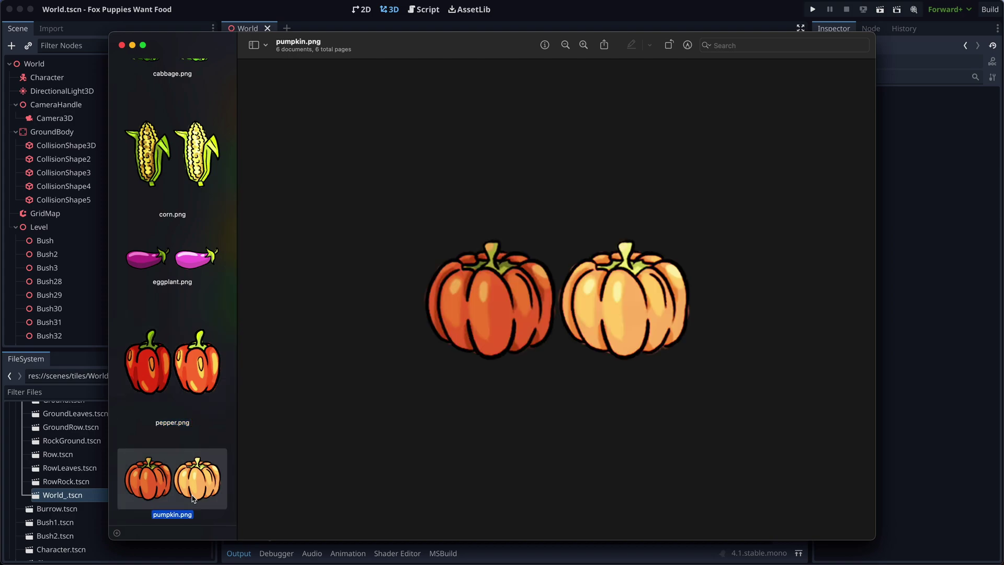
# Step: Review the cabbage, beet, pepper and pumpkin images again and close the image preview
pyautogui.scroll(3, 184, 386)
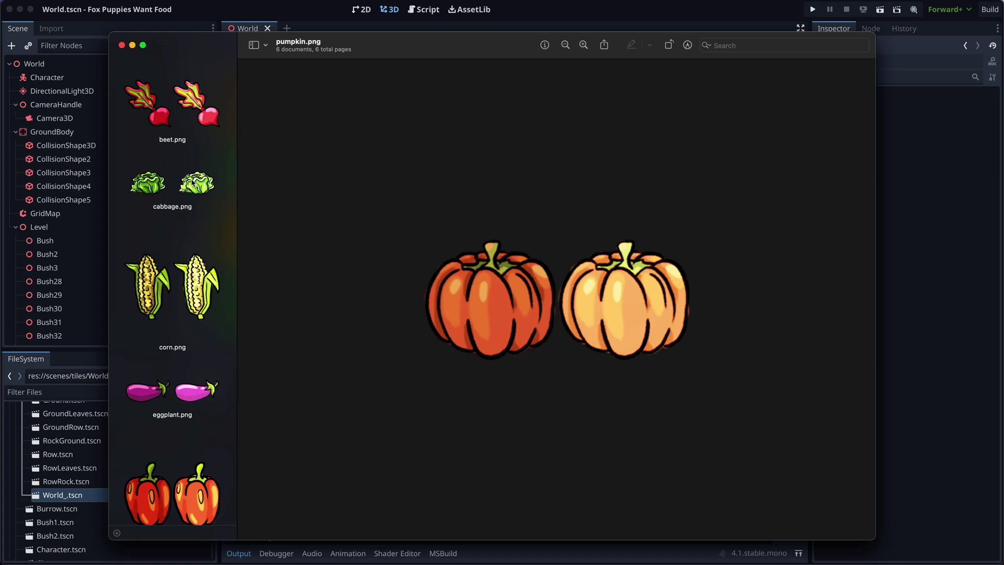
pyautogui.click(193, 184)
pyautogui.click(190, 133)
pyautogui.scroll(-1, 189, 338)
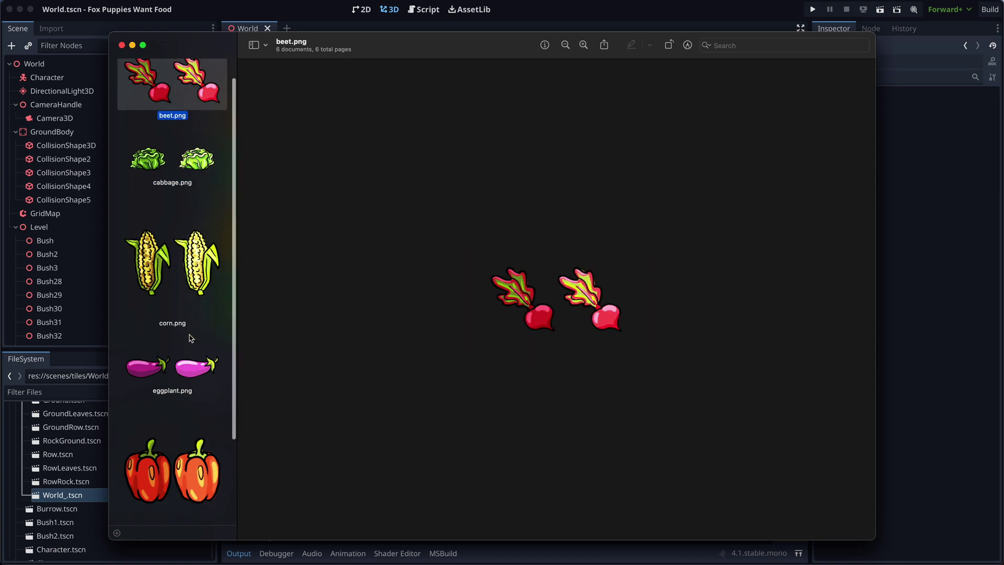
pyautogui.scroll(-2, 191, 338)
pyautogui.click(185, 364)
pyautogui.click(199, 497)
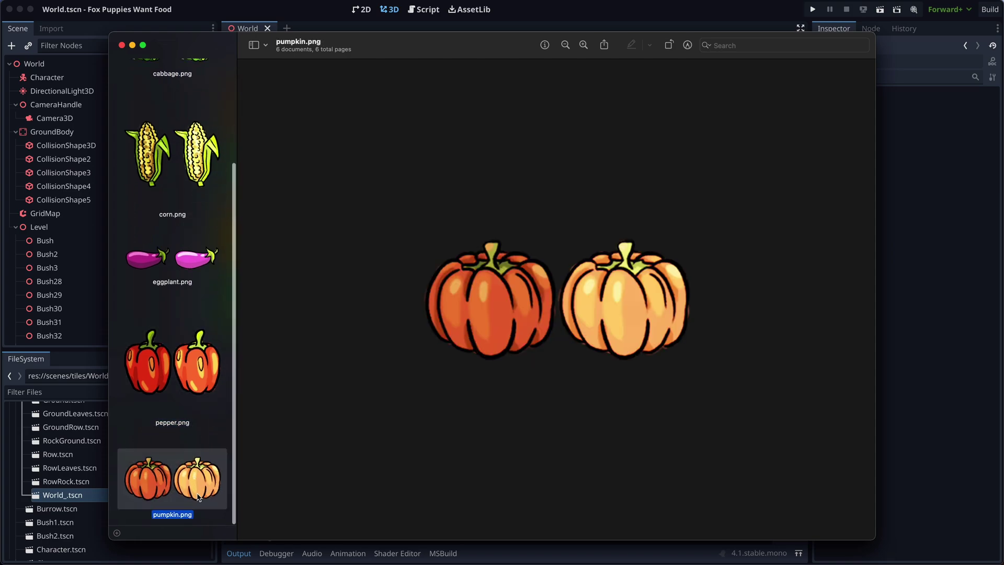
pyautogui.click(122, 45)
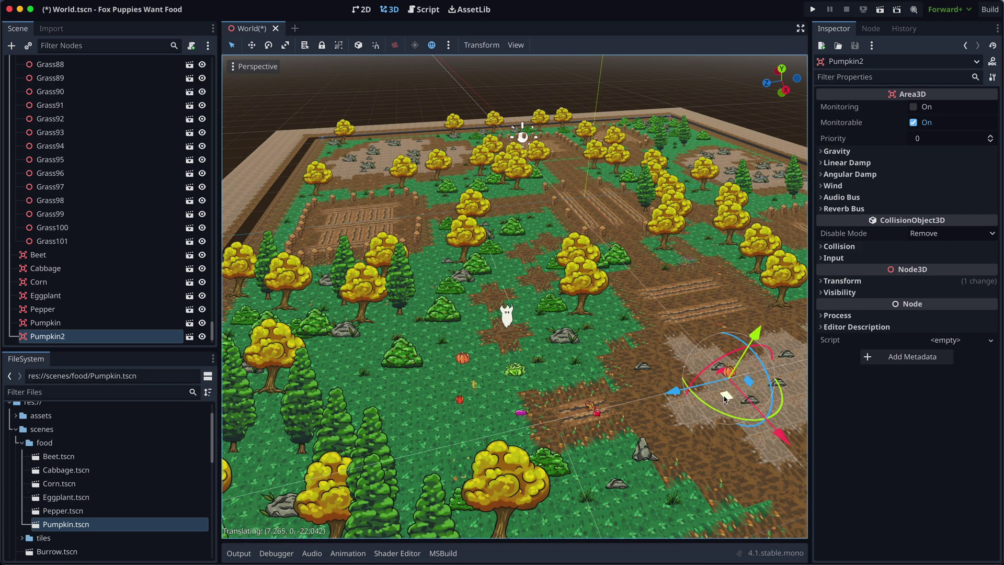
# Step: Place Pumpkin2 on the stone-paved patch, the first Pumpkin in the fenced crop field, and the Pepper in the far field
pyautogui.moveTo(726, 395); pyautogui.dragTo(731, 379)
pyautogui.click(460, 361)
pyautogui.moveTo(440, 368); pyautogui.dragTo(302, 249)
pyautogui.click(459, 401)
pyautogui.moveTo(447, 422); pyautogui.dragTo(550, 157)
# Step: Adjust the Beet's position on the small crop patch and move the Eggplant out toward a distant field
pyautogui.click(591, 406)
pyautogui.click(596, 411)
pyautogui.moveTo(587, 435); pyautogui.dragTo(574, 431)
pyautogui.click(529, 416)
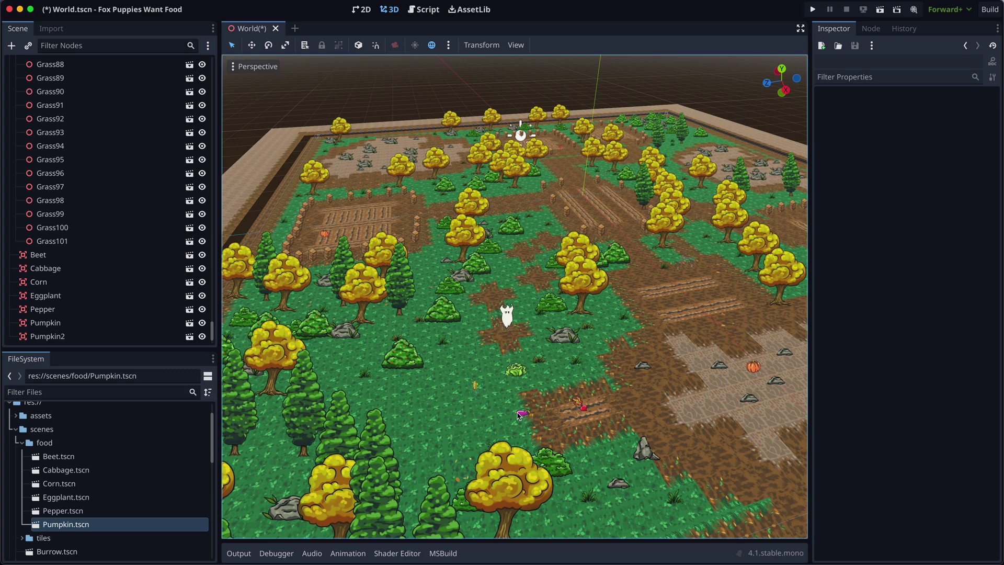
pyautogui.click(523, 412)
pyautogui.moveTo(512, 432); pyautogui.dragTo(757, 248)
# Step: Move the Cabbage onto the long crop rows and the Corn to the crop rows near the stone-paved patch
pyautogui.moveTo(758, 248); pyautogui.dragTo(802, 248, button='middle')
pyautogui.click(544, 366)
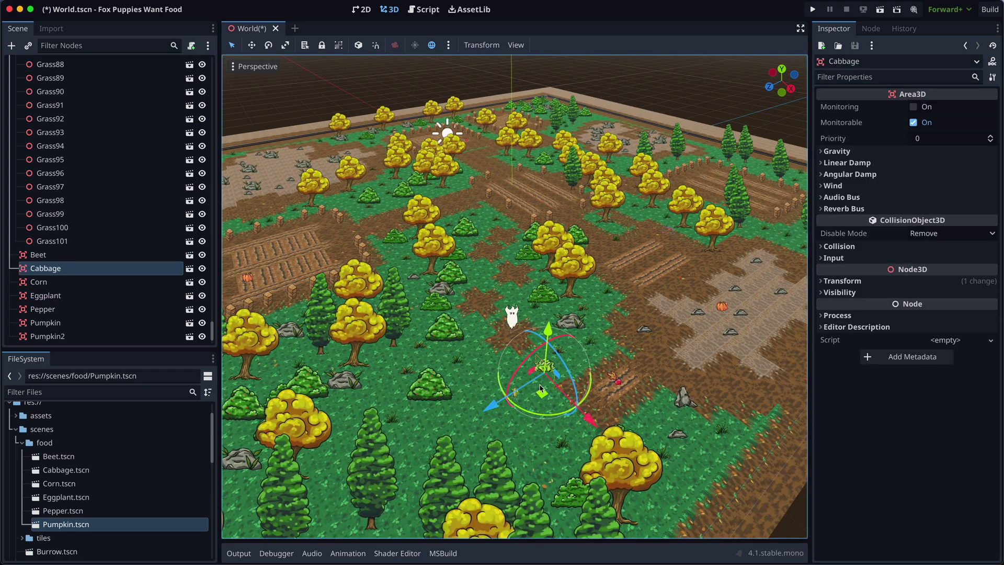
pyautogui.moveTo(543, 385); pyautogui.dragTo(533, 213)
pyautogui.click(517, 400)
pyautogui.click(513, 393)
pyautogui.moveTo(512, 418); pyautogui.dragTo(767, 225)
pyautogui.moveTo(767, 225); pyautogui.dragTo(783, 224, button='middle')
pyautogui.moveTo(743, 211); pyautogui.dragTo(639, 271)
# Step: Duplicate the Corn several times and position the copies along the crop rows
pyautogui.press('super+d')
pyautogui.moveTo(639, 271); pyautogui.dragTo(650, 263)
pyautogui.scroll(8, 650, 263)
pyautogui.keyDown('shift'); pyautogui.moveTo(720, 244); pyautogui.dragTo(506, 322, button='middle'); pyautogui.keyUp('shift')
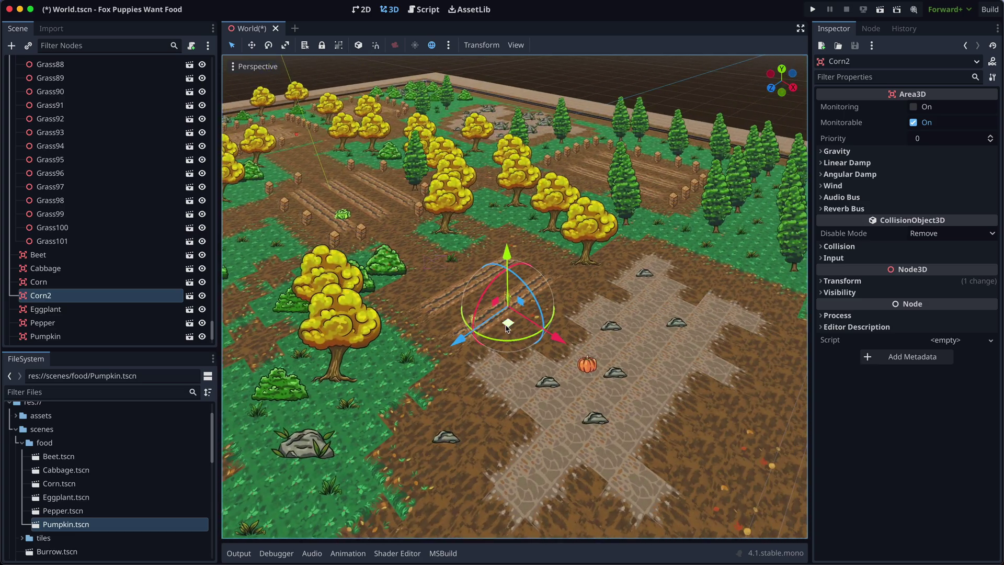
pyautogui.press('super+d')
pyautogui.moveTo(507, 323); pyautogui.dragTo(471, 300)
pyautogui.press('super+d')
pyautogui.press('super+d')
pyautogui.press('super+d')
pyautogui.scroll(4, 450, 314)
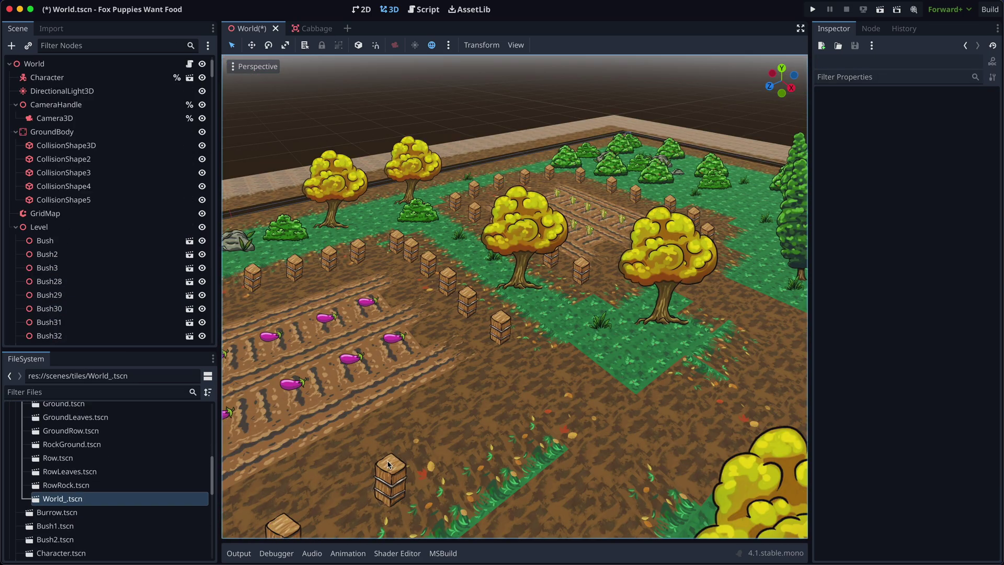
# Step: Look over the planted fields, run the game to check the level and close the game window
pyautogui.moveTo(388, 464); pyautogui.dragTo(305, 465, button='middle')
pyautogui.moveTo(515, 296); pyautogui.dragTo(579, 296, button='right')
pyautogui.press('super+b')
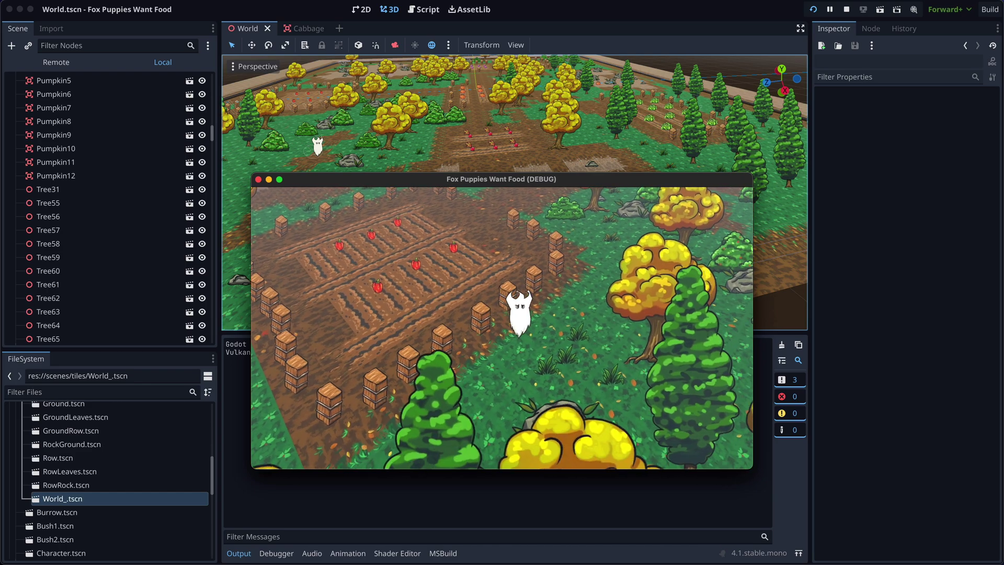
pyautogui.click(258, 180)
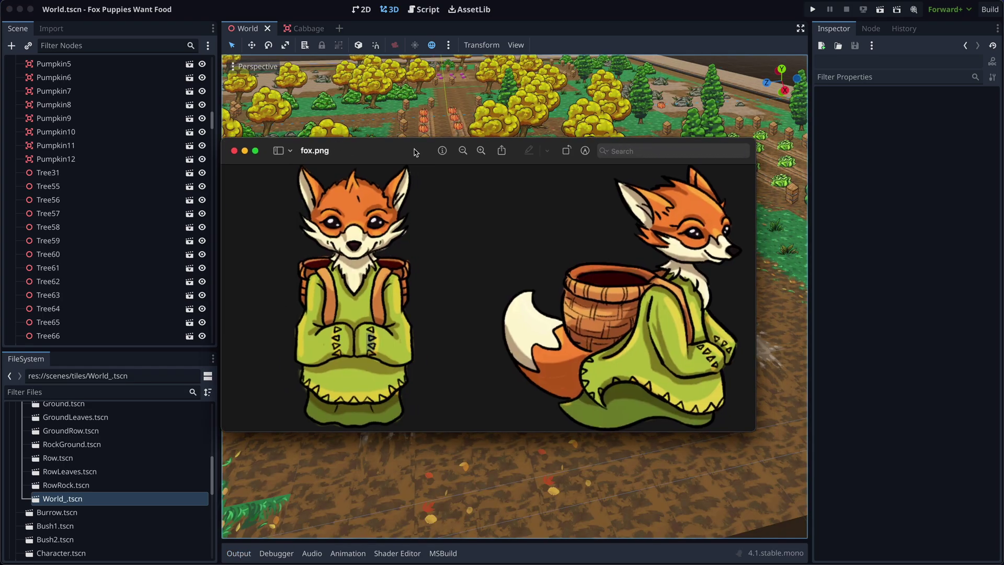
# Step: Load assets/fox/fox.png as the texture of the character's Sprite3D and set Hframes to 2
pyautogui.moveTo(414, 152); pyautogui.dragTo(432, 135)
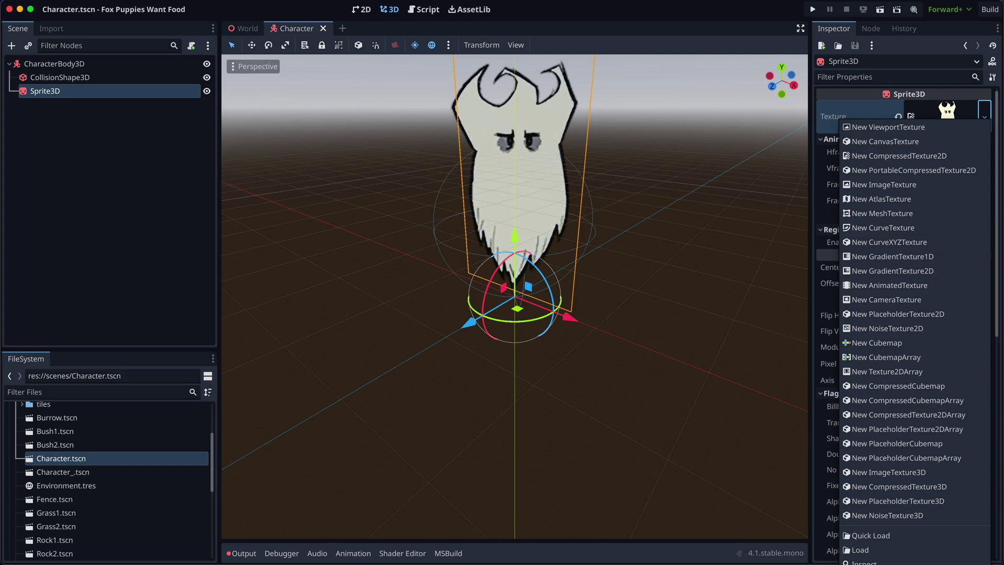
pyautogui.click(871, 535)
pyautogui.write('fox')
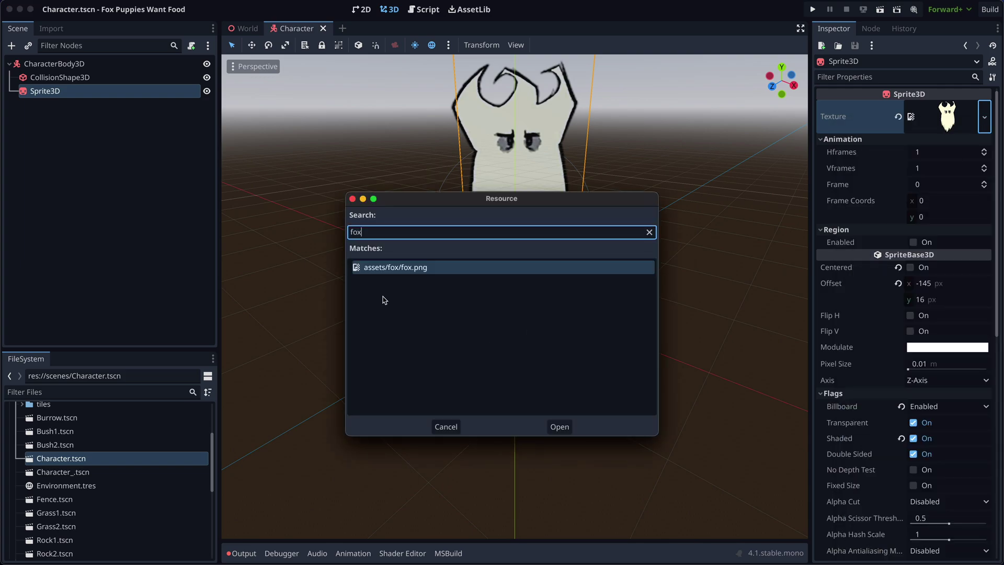
pyautogui.doubleClick(400, 269)
pyautogui.click(985, 152)
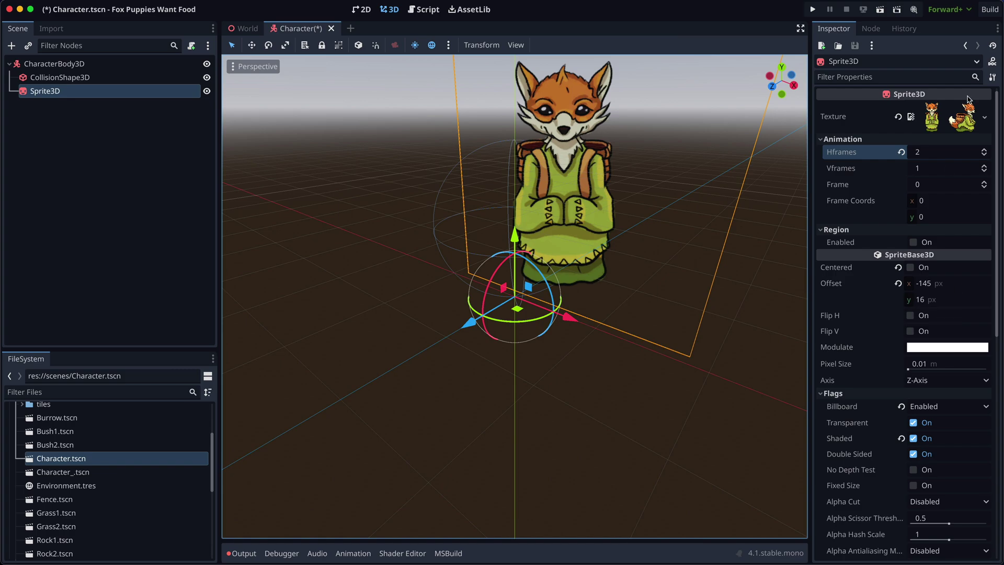
# Step: Enter a new negative X offset for the character's Sprite3D to centre the fox
pyautogui.click(959, 125)
pyautogui.click(957, 116)
pyautogui.click(944, 282)
pyautogui.write('-')
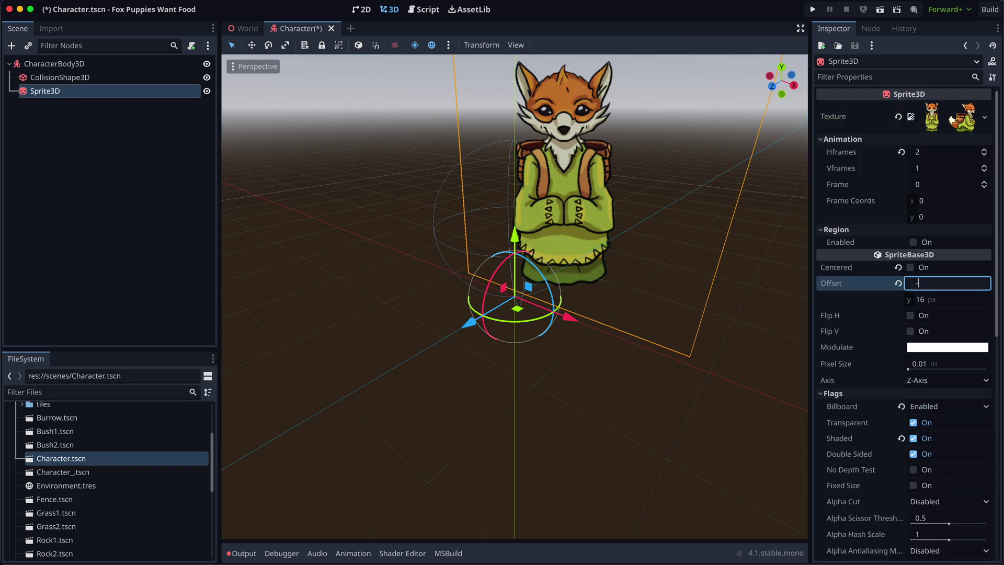
pyautogui.press('Return')
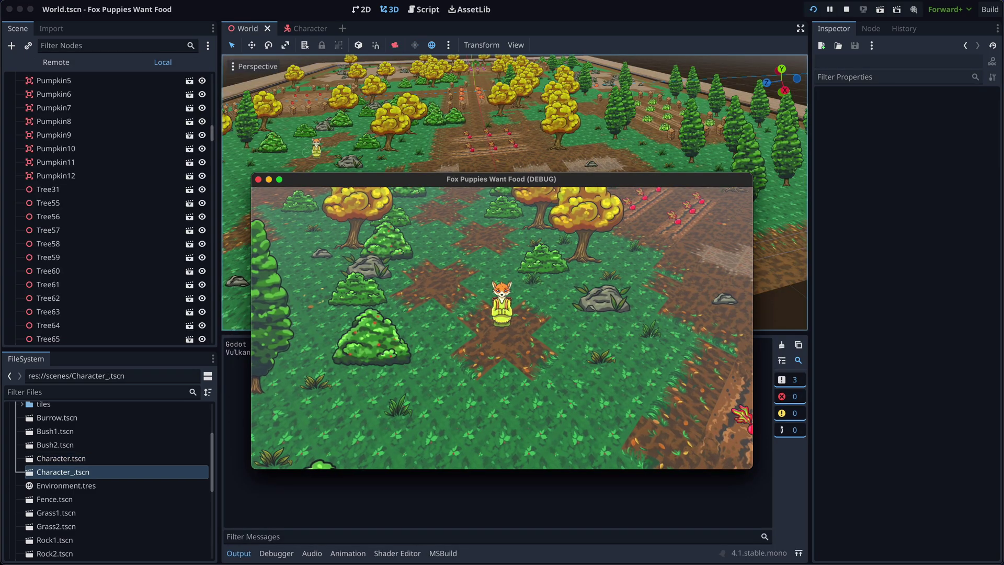
# Step: Walk the fox up, left and right in the running game to test the new sprite
pyautogui.press('Up')
pyautogui.press('Left')
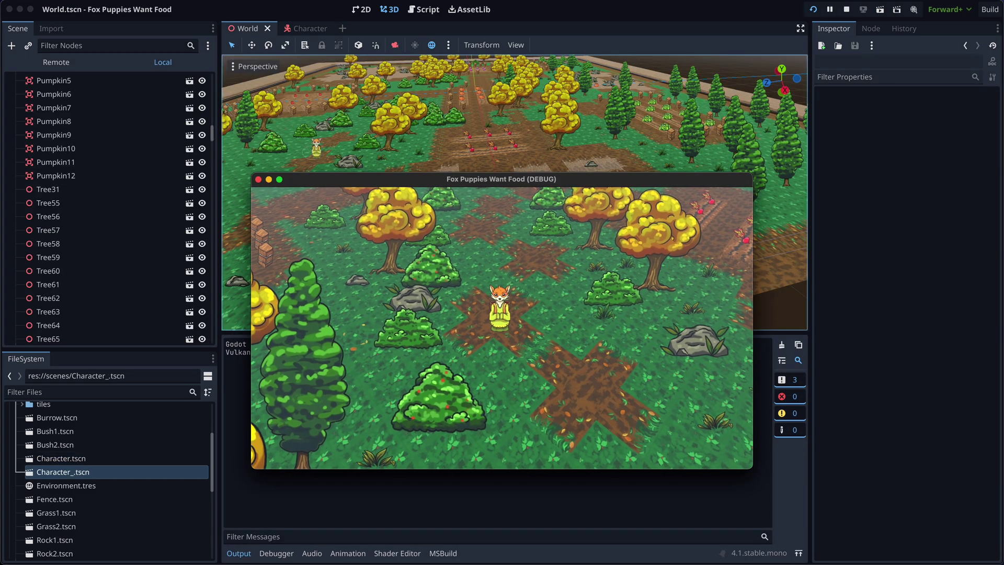
pyautogui.press('Right')
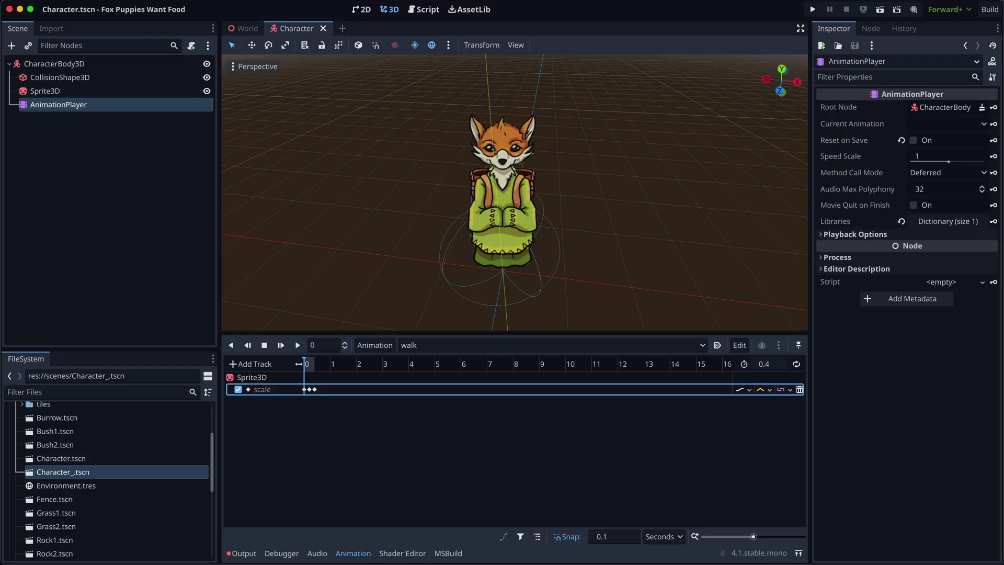
# Step: Inspect the three Sprite3D scale keys of the walk animation and play the animation in the viewport
pyautogui.keyDown('ctrl'); pyautogui.scroll(2, 330, 395); pyautogui.keyUp('ctrl')
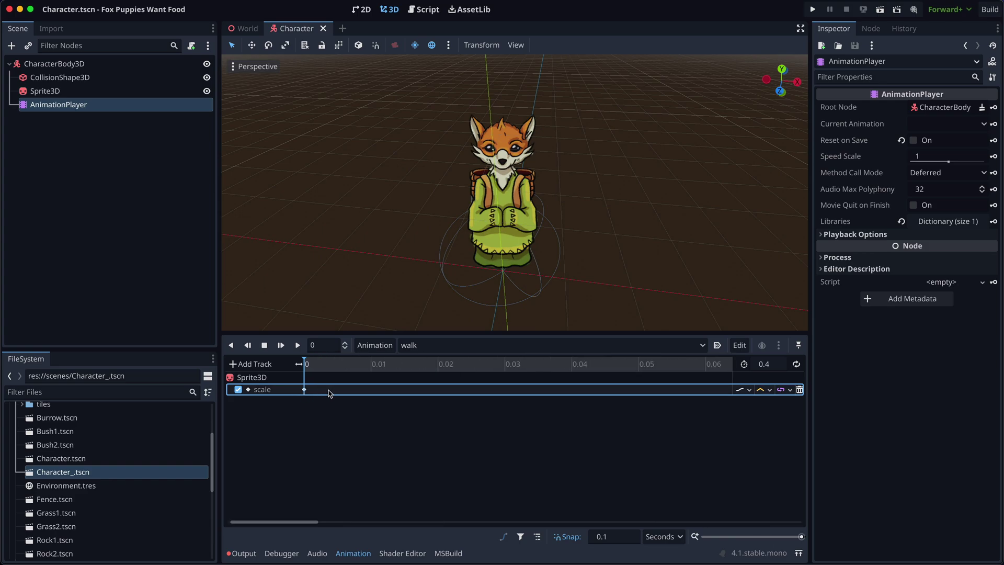
pyautogui.keyDown('ctrl'); pyautogui.scroll(3, 320, 455); pyautogui.keyUp('ctrl')
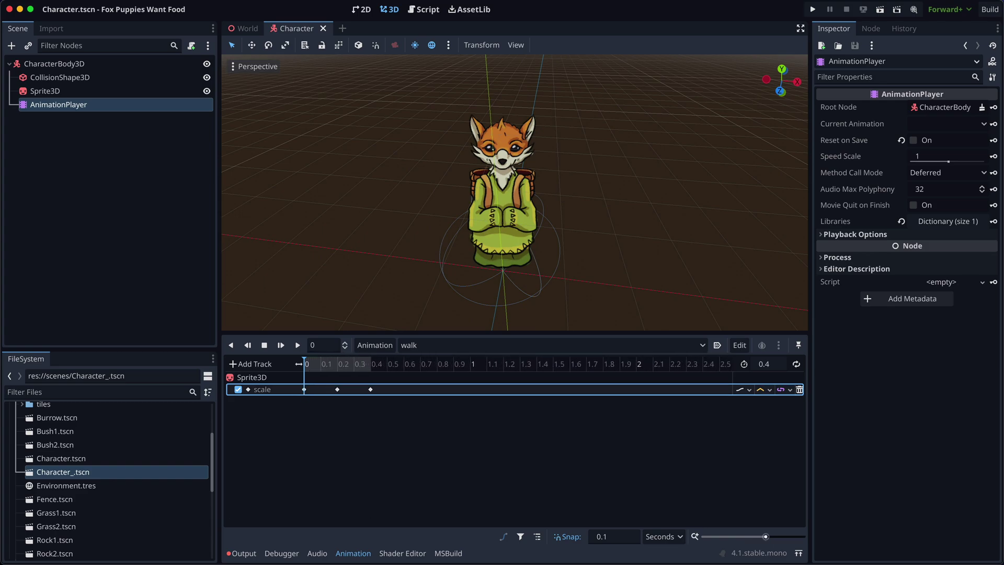
pyautogui.click(303, 389)
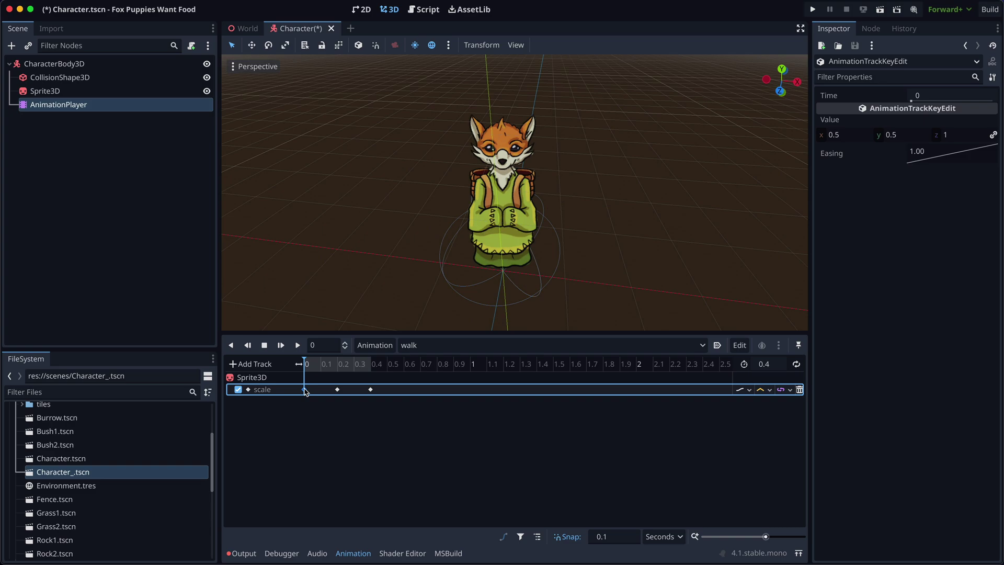
pyautogui.click(337, 390)
pyautogui.click(370, 390)
pyautogui.click(318, 411)
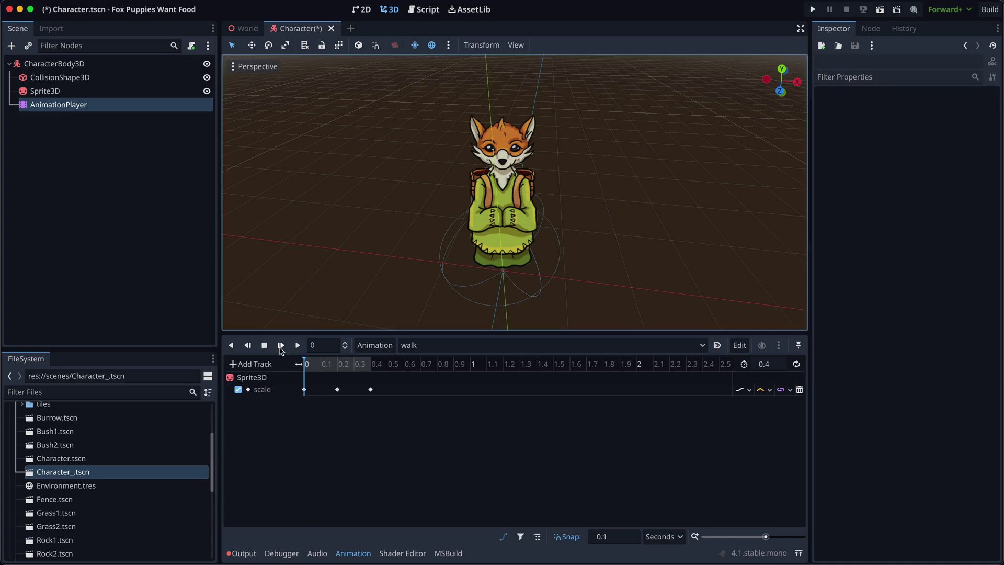
pyautogui.click(297, 345)
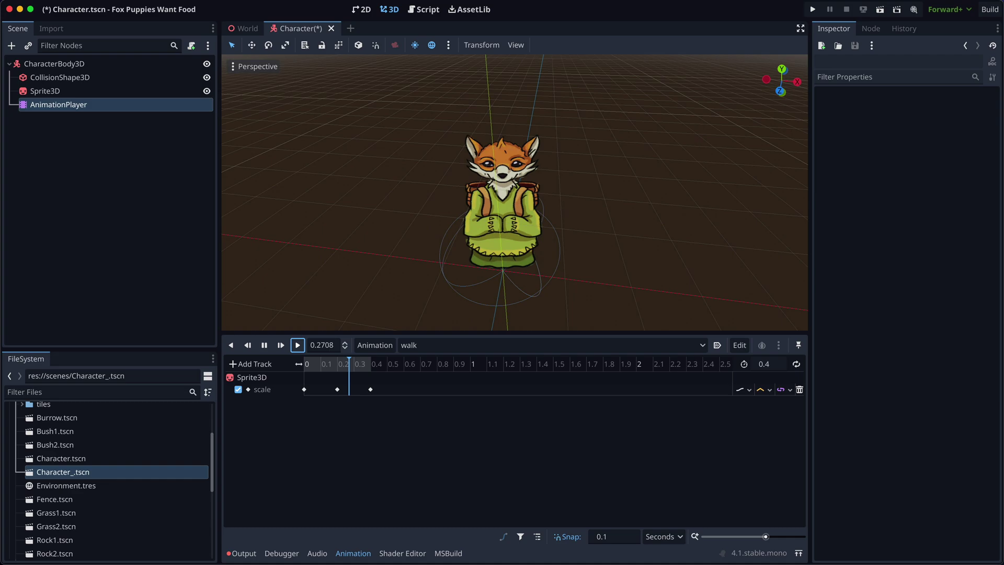
pyautogui.click(297, 345)
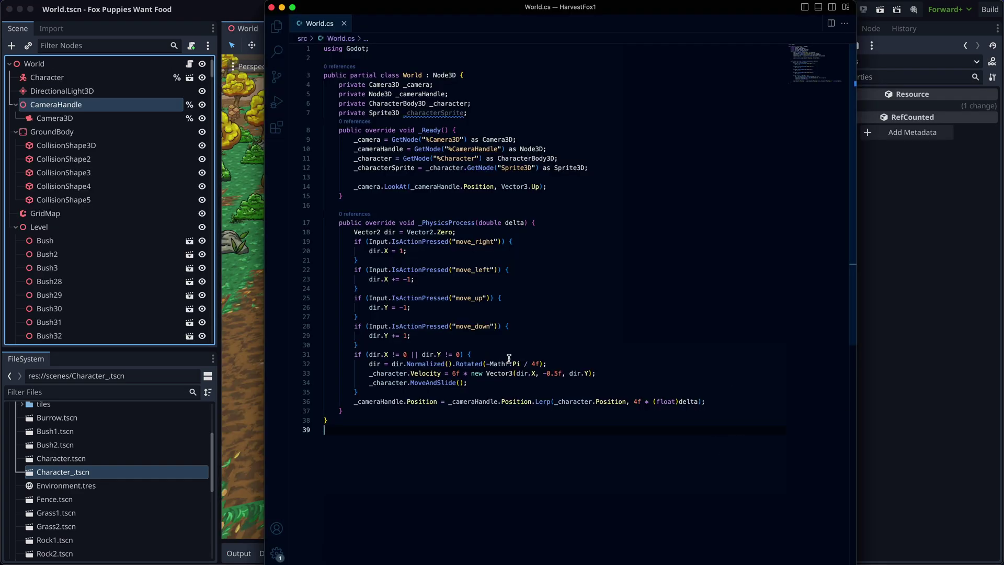
# Step: In World.cs, make the movement block set _characterSprite.Frame = 1 and _characterSprite.FlipH = dir.X == -1 before dir is normalized
pyautogui.write('_characterSprite.F')
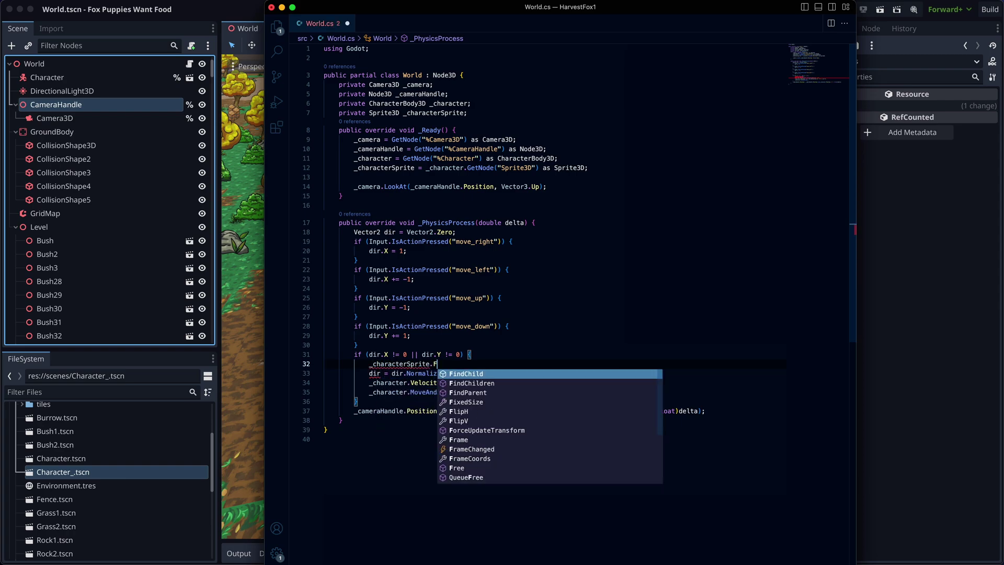
pyautogui.write('rame = 1;')
pyautogui.press('Return')
pyautogui.write('_characterSprite.')
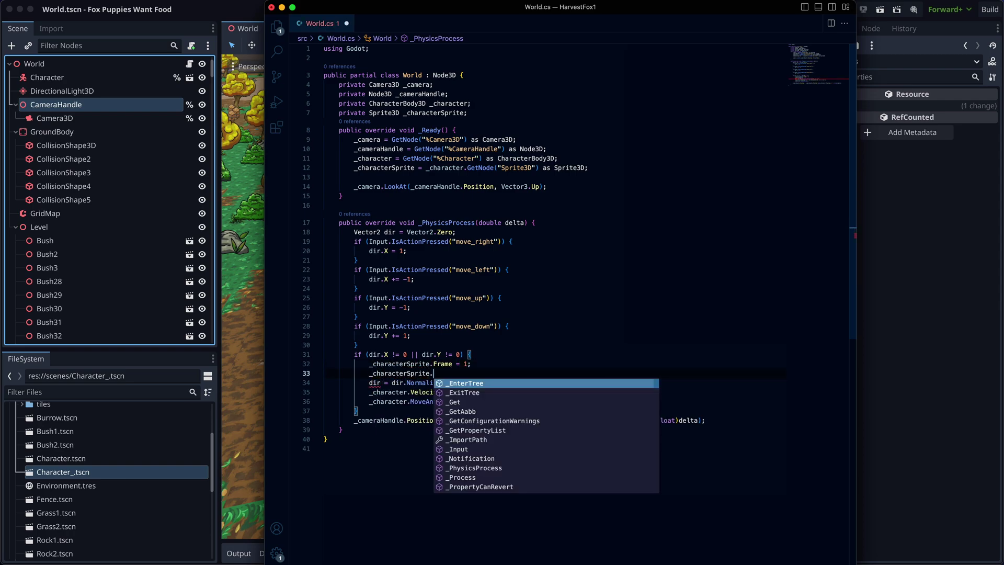
pyautogui.write('FlipH = dir.X == -1;')
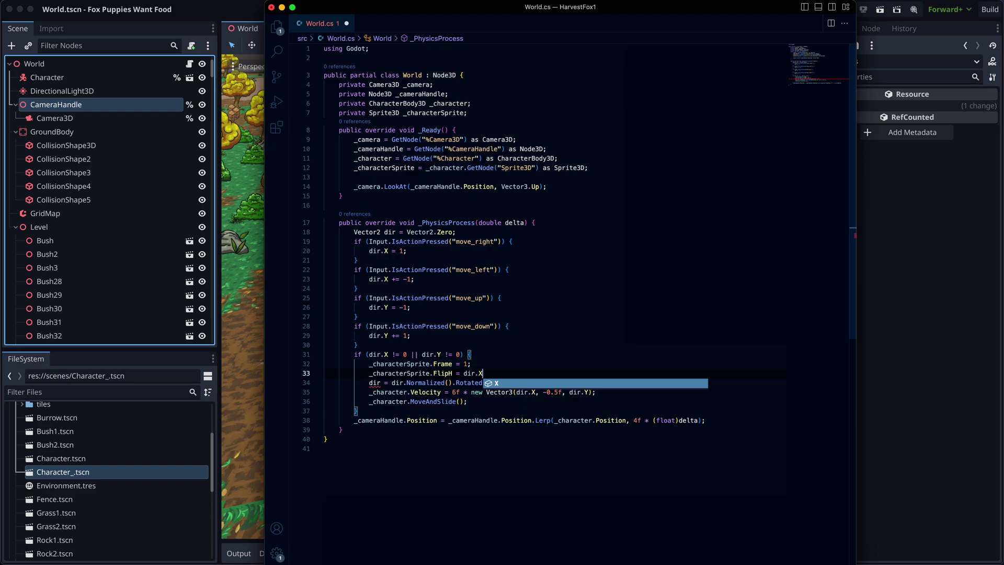
pyautogui.hotkey('ctrl', 's')
# Step: Add an else branch to the movement condition that sets _characterSprite.Frame = 0, and save World.cs
pyautogui.press('Down')
pyautogui.press('Down')
pyautogui.press('Down')
pyautogui.press('Down')
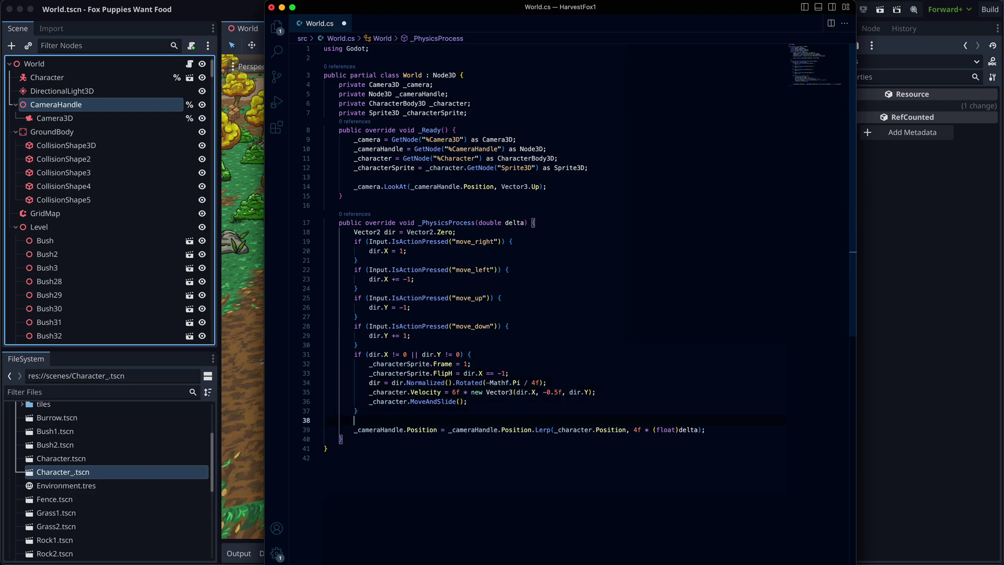
pyautogui.write('else {')
pyautogui.press('Return')
pyautogui.write('_characterSprite.Frame ')
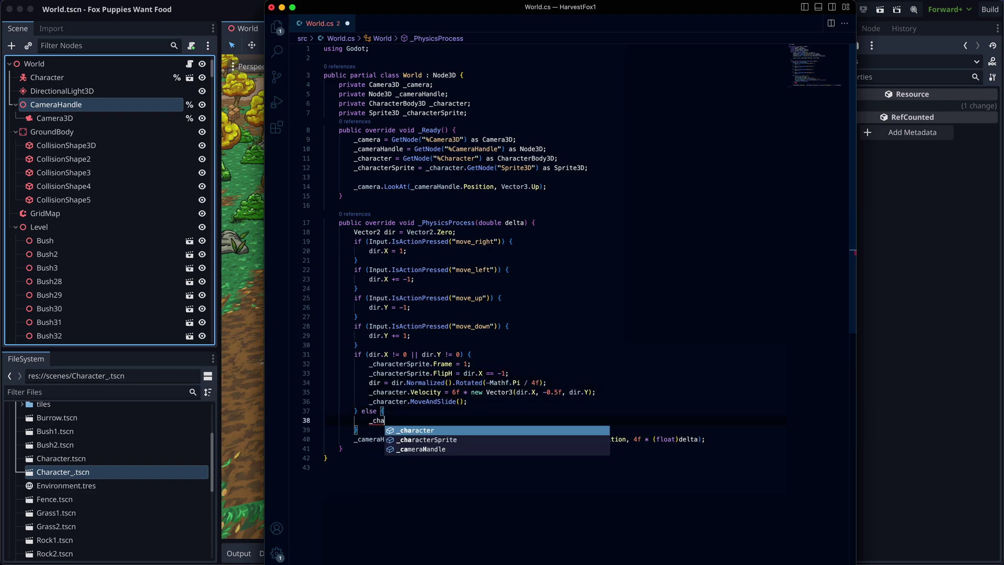
pyautogui.write('= 0;')
pyautogui.press('super+s')
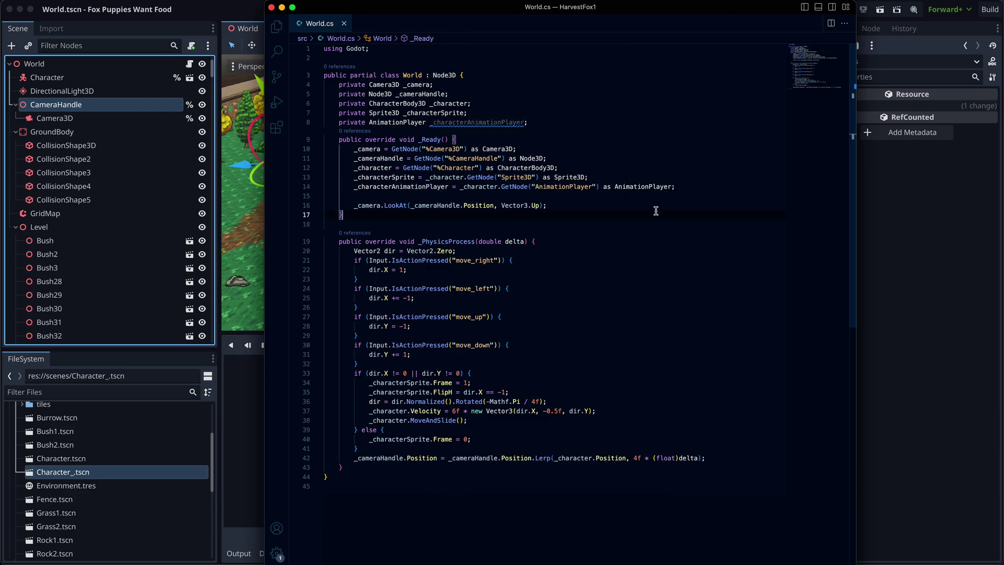
# Step: Call _characterAnimationPlayer.Play("walk") after _character.MoveAndSlide() in the movement block and save the script
pyautogui.click(531, 424)
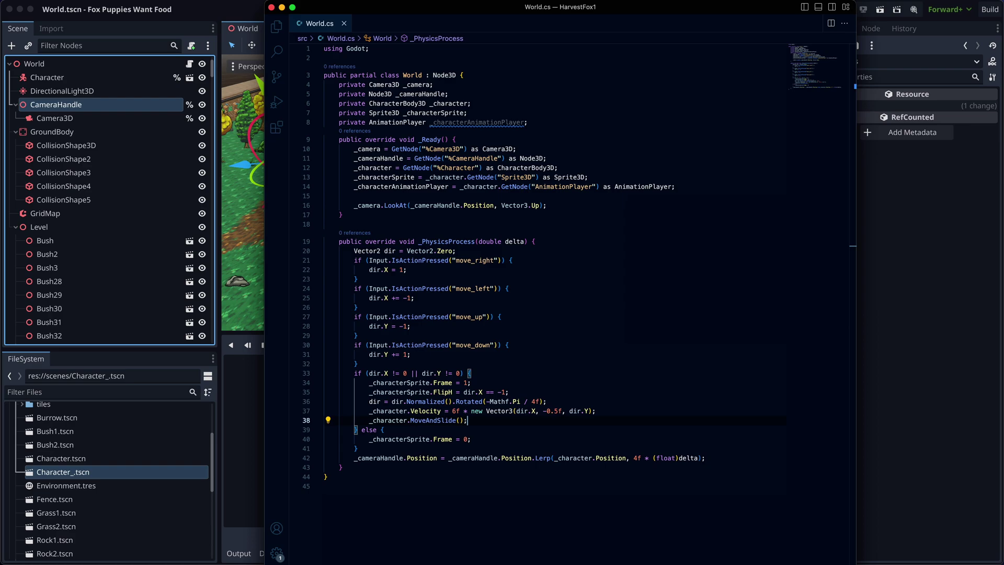
pyautogui.press('Return')
pyautogui.write('_characterAnimationPlayer')
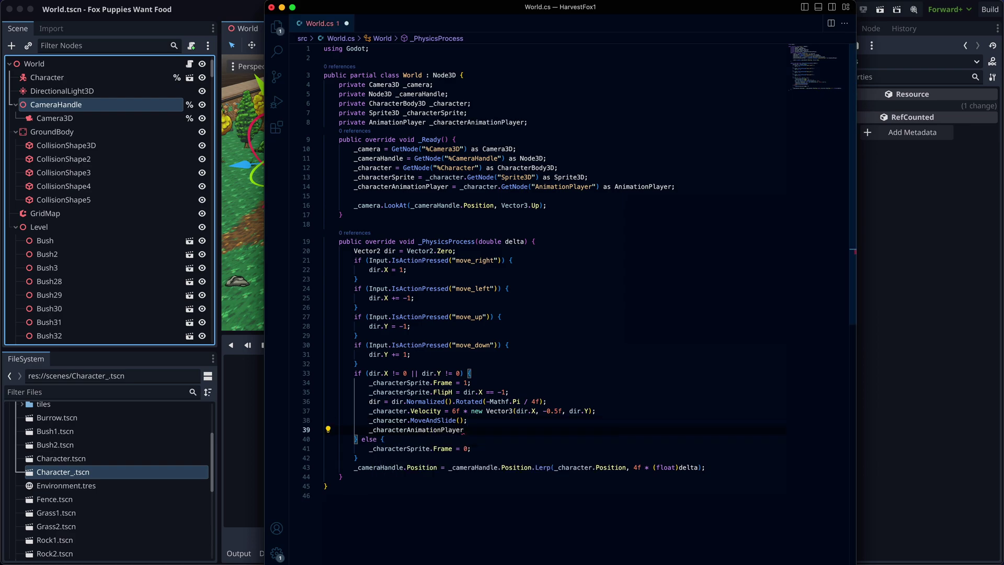
pyautogui.write('.Play("walk");')
pyautogui.press('Left')
pyautogui.press('Left')
pyautogui.write('"walk')
pyautogui.press('super+s')
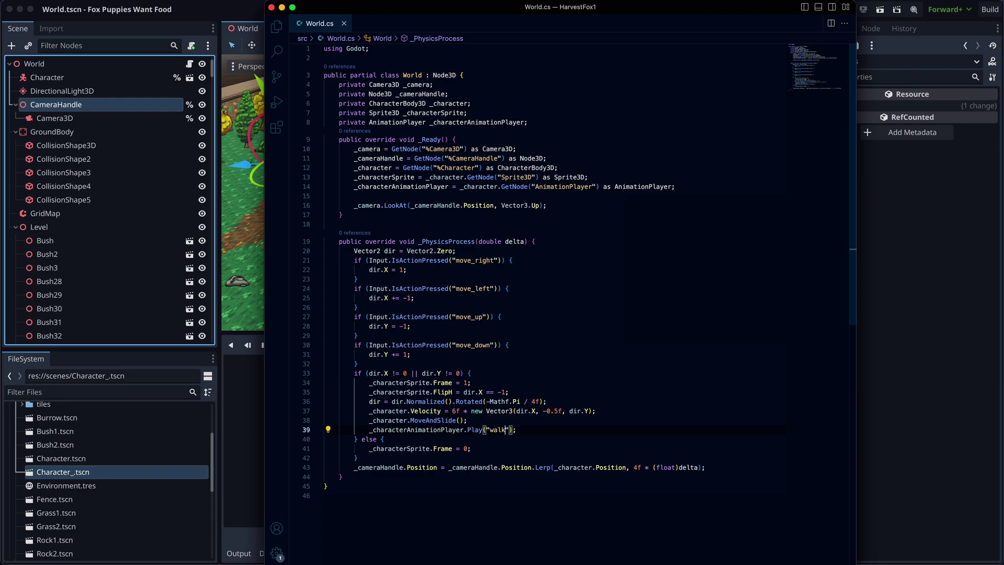
# Step: Declare the field private int _characterMoveDirection = 1 below the _characterAnimationPlayer field and save
pyautogui.write('private i')
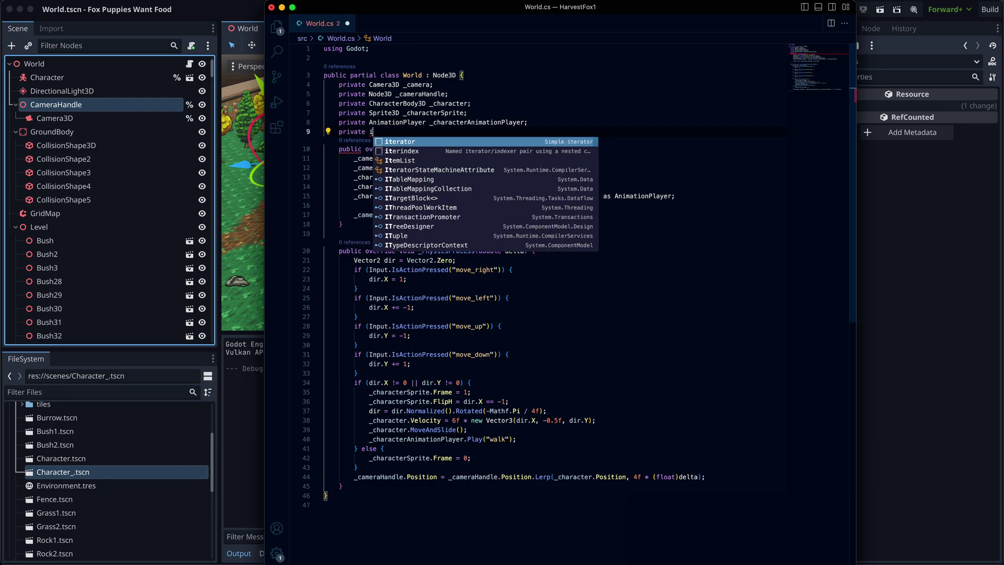
pyautogui.write('nt _characterMoveDura')
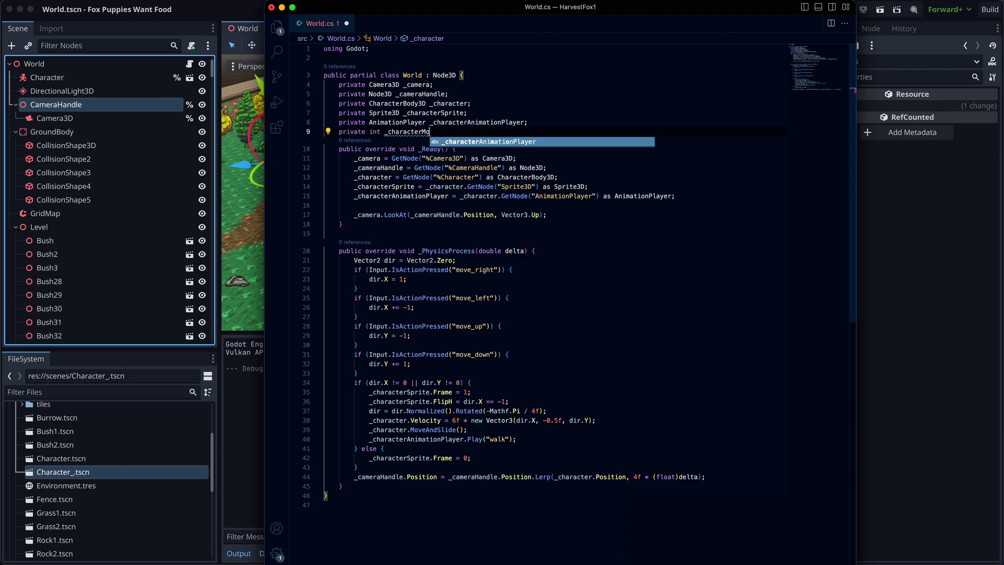
pyautogui.press('BackSpace')
pyautogui.press('BackSpace')
pyautogui.press('BackSpace')
pyautogui.write('irection = 0;')
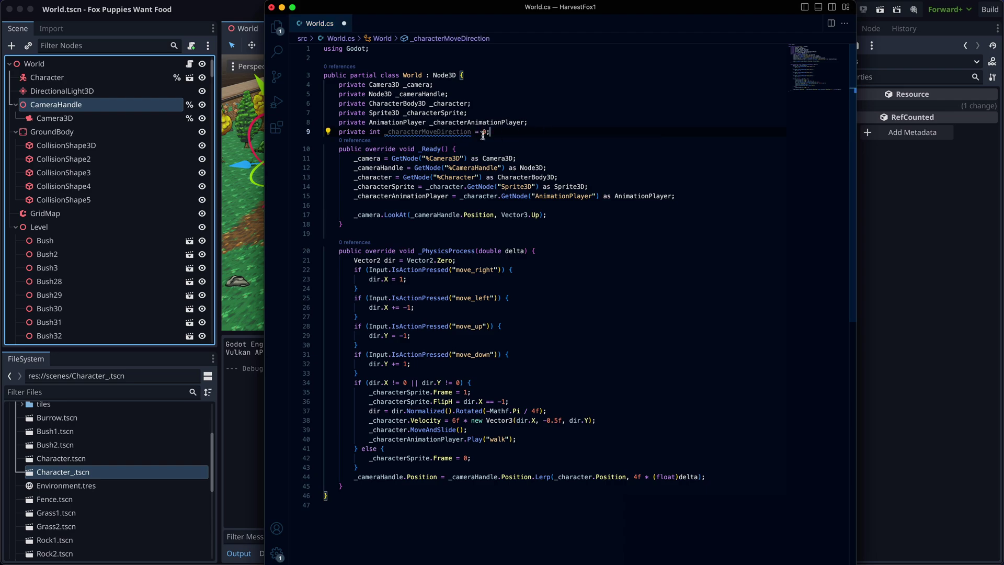
pyautogui.doubleClick(483, 132)
pyautogui.write('1;')
pyautogui.press('super+s')
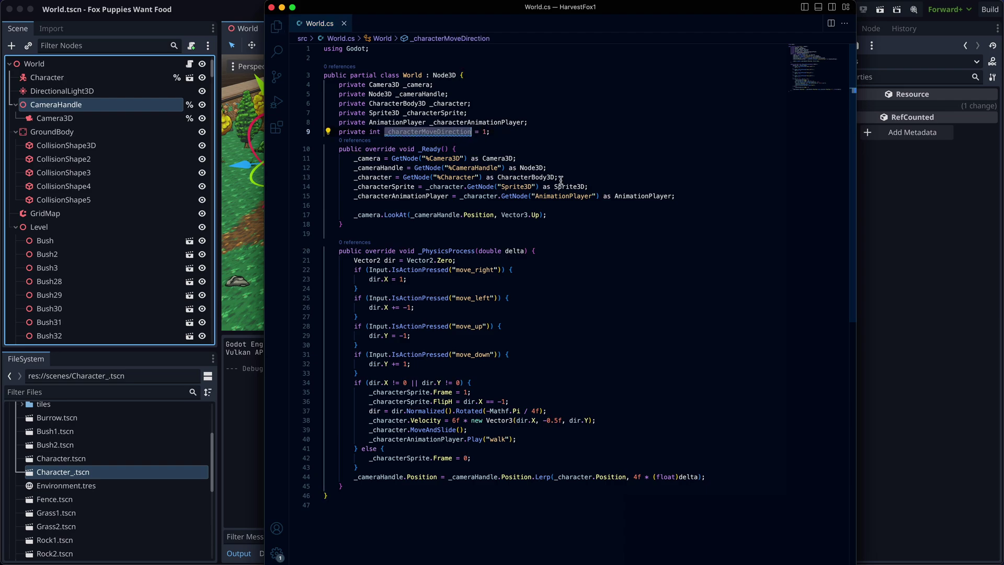
# Step: Replace dir.X with _characterMoveDirection in the sprite's FlipH comparison and save the script
pyautogui.scroll(-2, 540, 289)
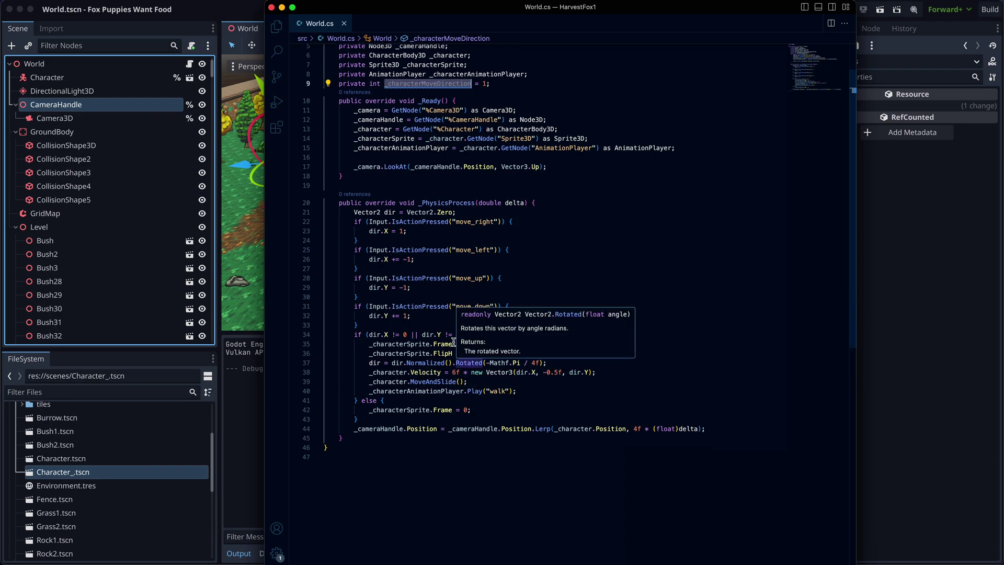
pyautogui.click(479, 353)
pyautogui.moveTo(479, 353); pyautogui.dragTo(483, 354)
pyautogui.write('_characterMoveDirection')
pyautogui.press('super+s')
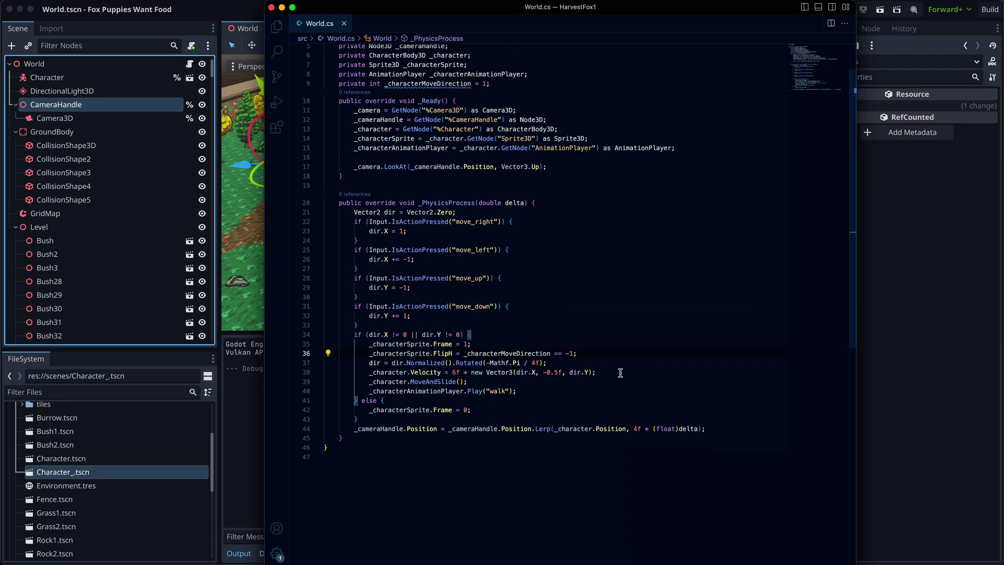
# Step: Set _characterMoveDirection to 1 in the move_right block and to -1 in the move_left block, and save
pyautogui.click(558, 233)
pyautogui.press('Return')
pyautogui.write('_characterMoveDirection')
pyautogui.write('= 1;')
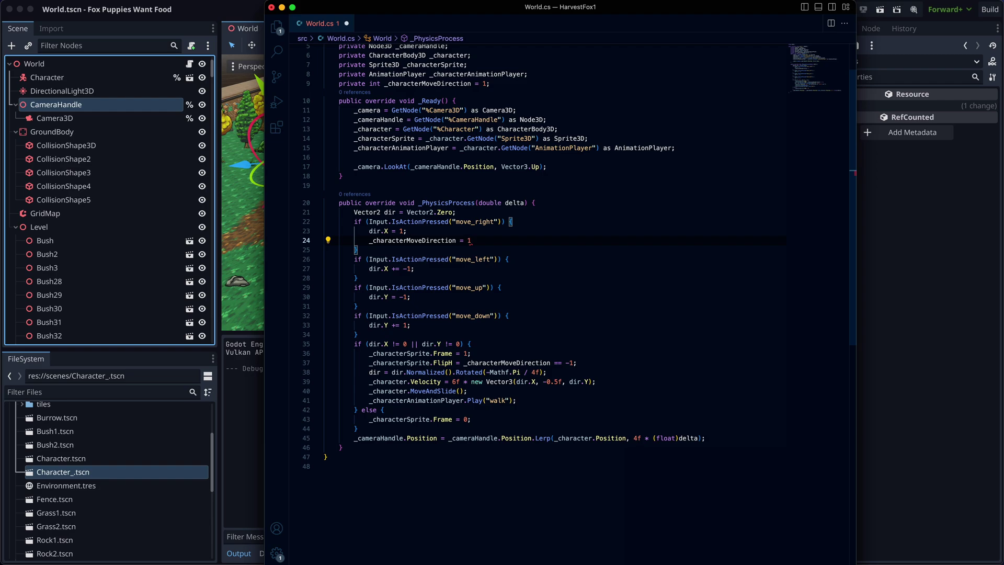
pyautogui.press('Down')
pyautogui.press('Down')
pyautogui.press('Down')
pyautogui.press('Return')
pyautogui.write('_characterMoveDirection')
pyautogui.write('= -1;')
pyautogui.press('super+s')
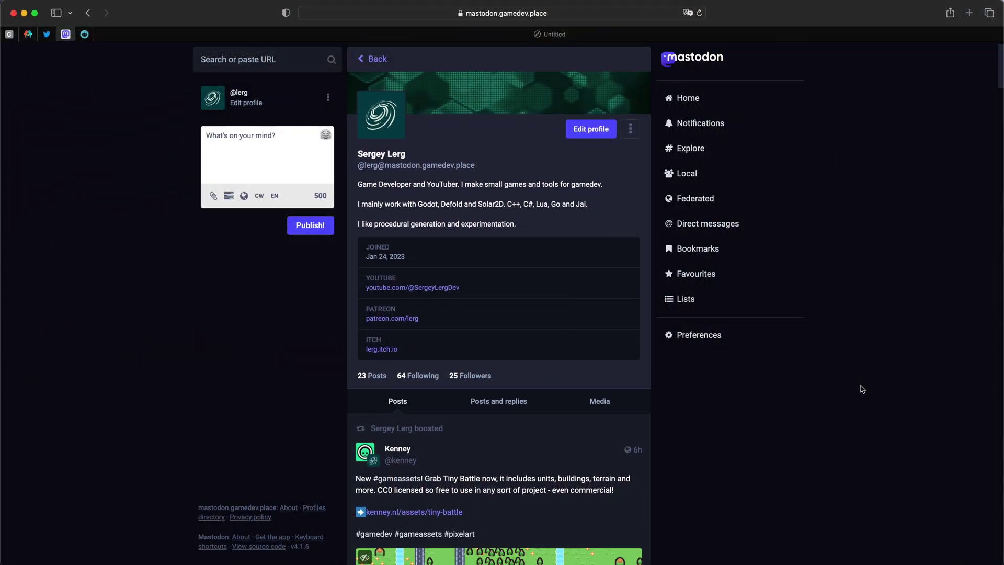
# Step: Browse the posts on the developer's Mastodon profile in the web browser and return to the profile header
pyautogui.scroll(-6, 862, 389)
pyautogui.scroll(-5, 463, 254)
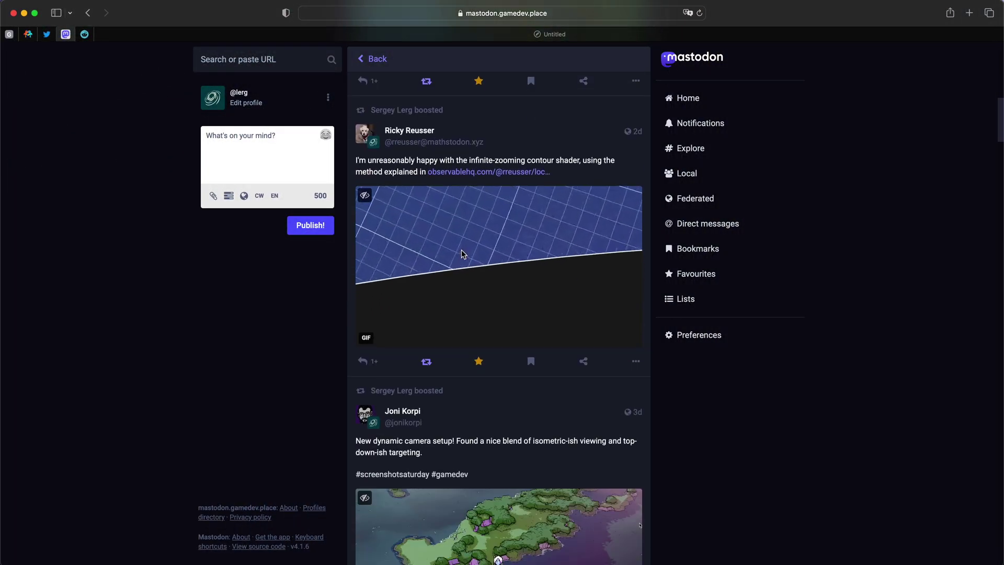
pyautogui.scroll(-5, 463, 216)
pyautogui.scroll(-10, 498, 257)
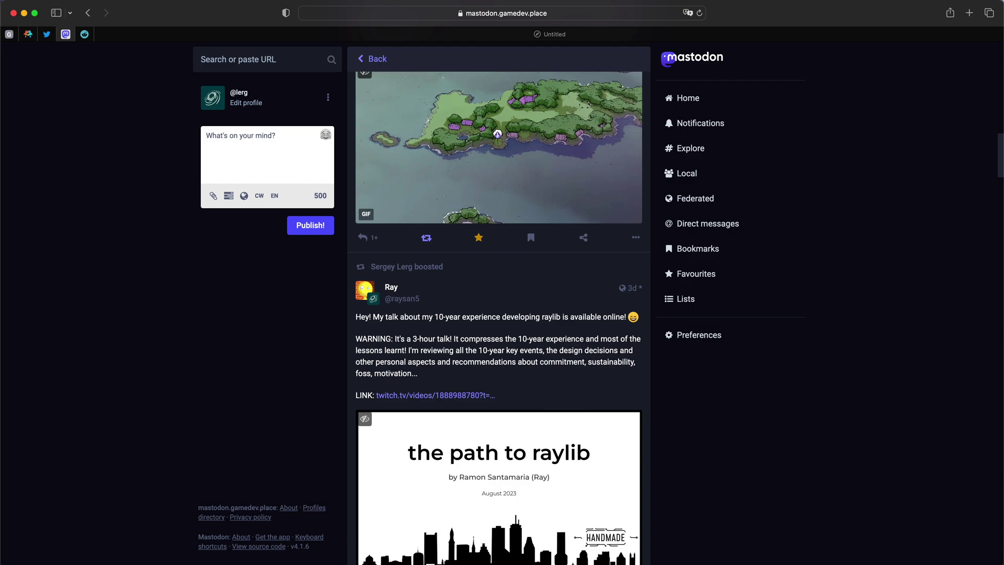
pyautogui.scroll(-10, 499, 313)
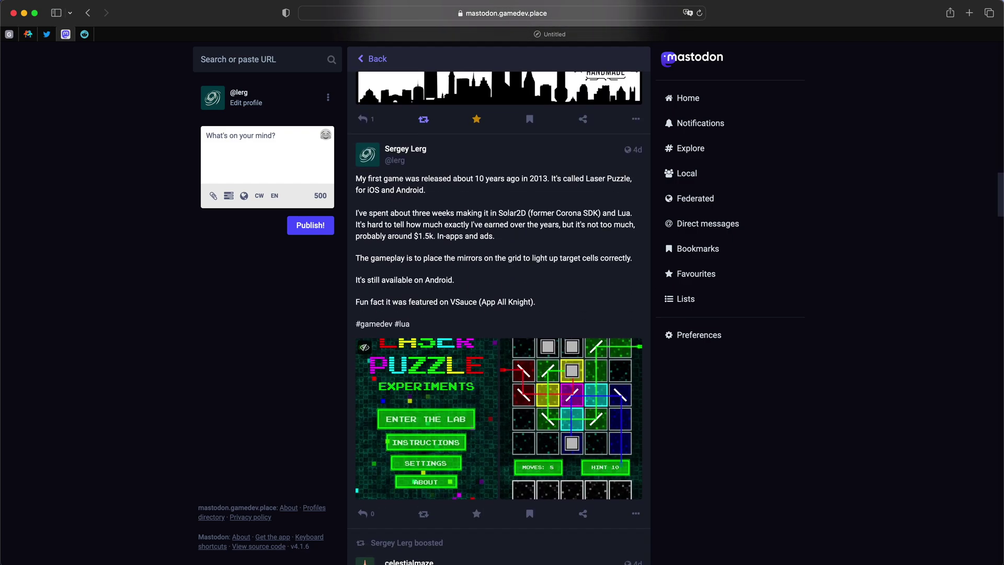
pyautogui.scroll(-10, 499, 314)
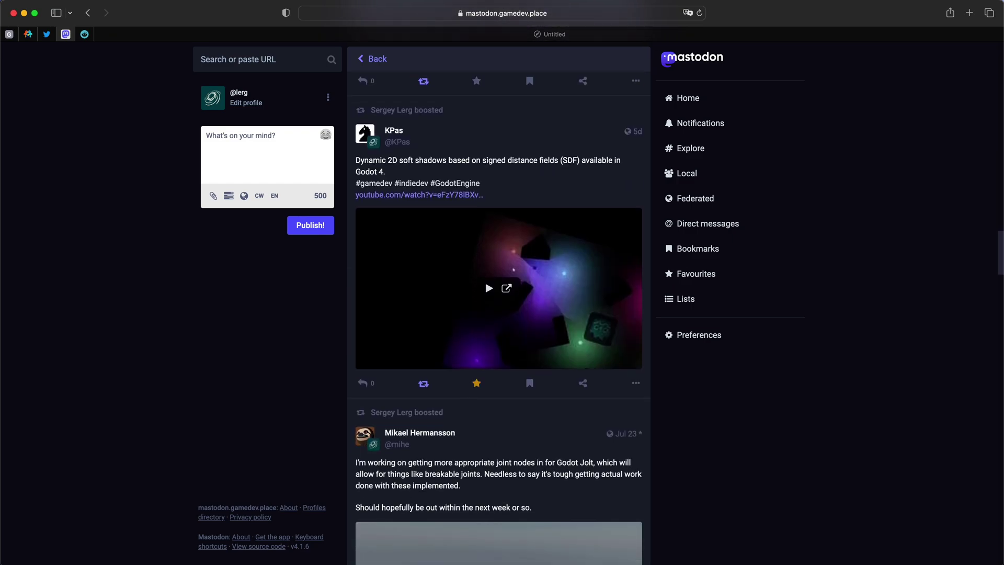
pyautogui.scroll(-8, 499, 313)
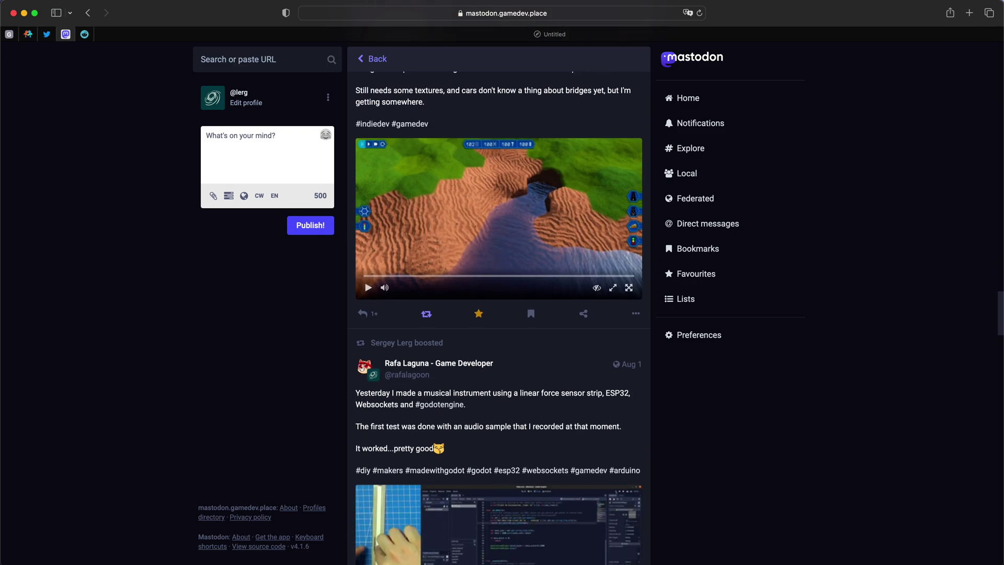
pyautogui.scroll(20, 499, 313)
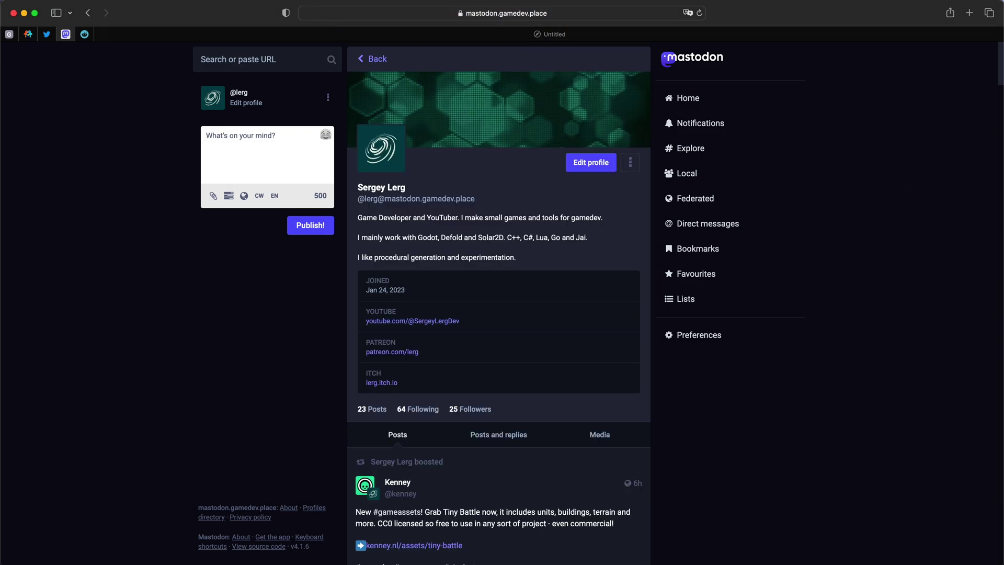